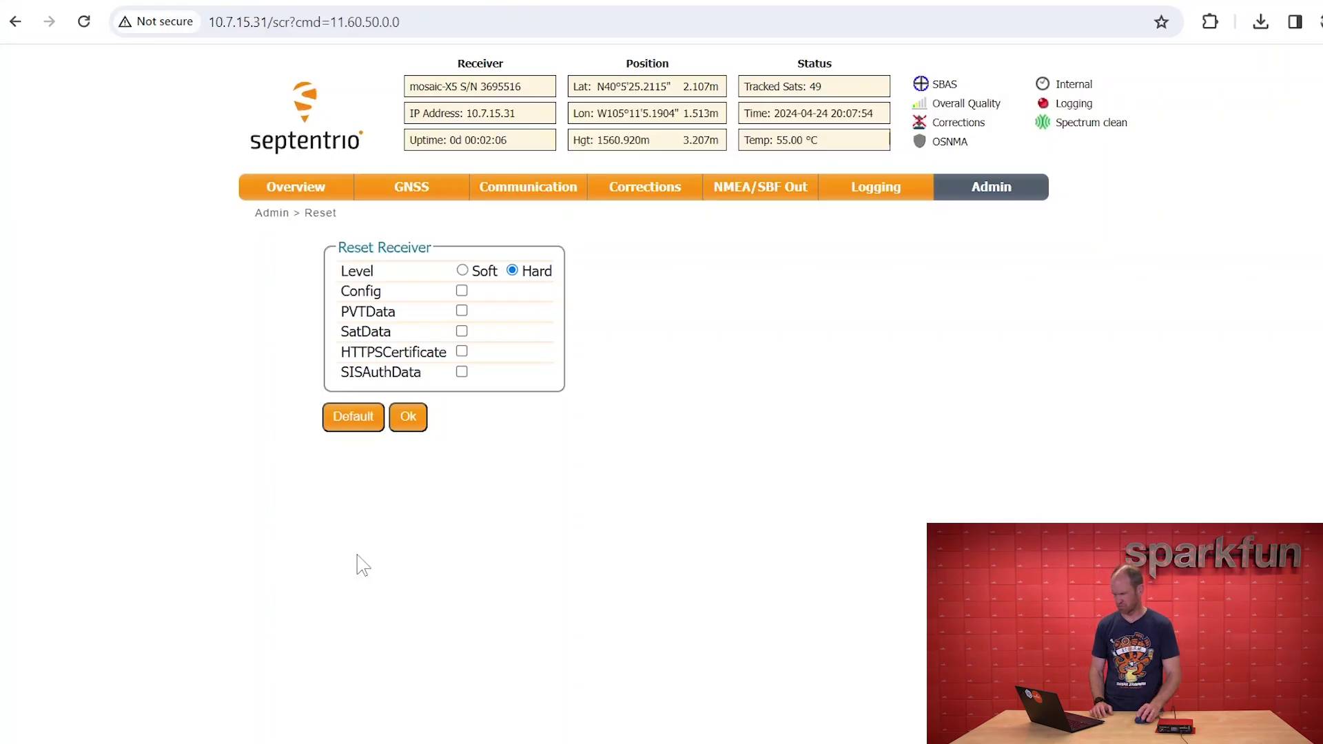
# Trim the browser address to 10.7.15.31 to reload the receiver's Overview page
pyautogui.click(286, 22)
pyautogui.click(267, 22)
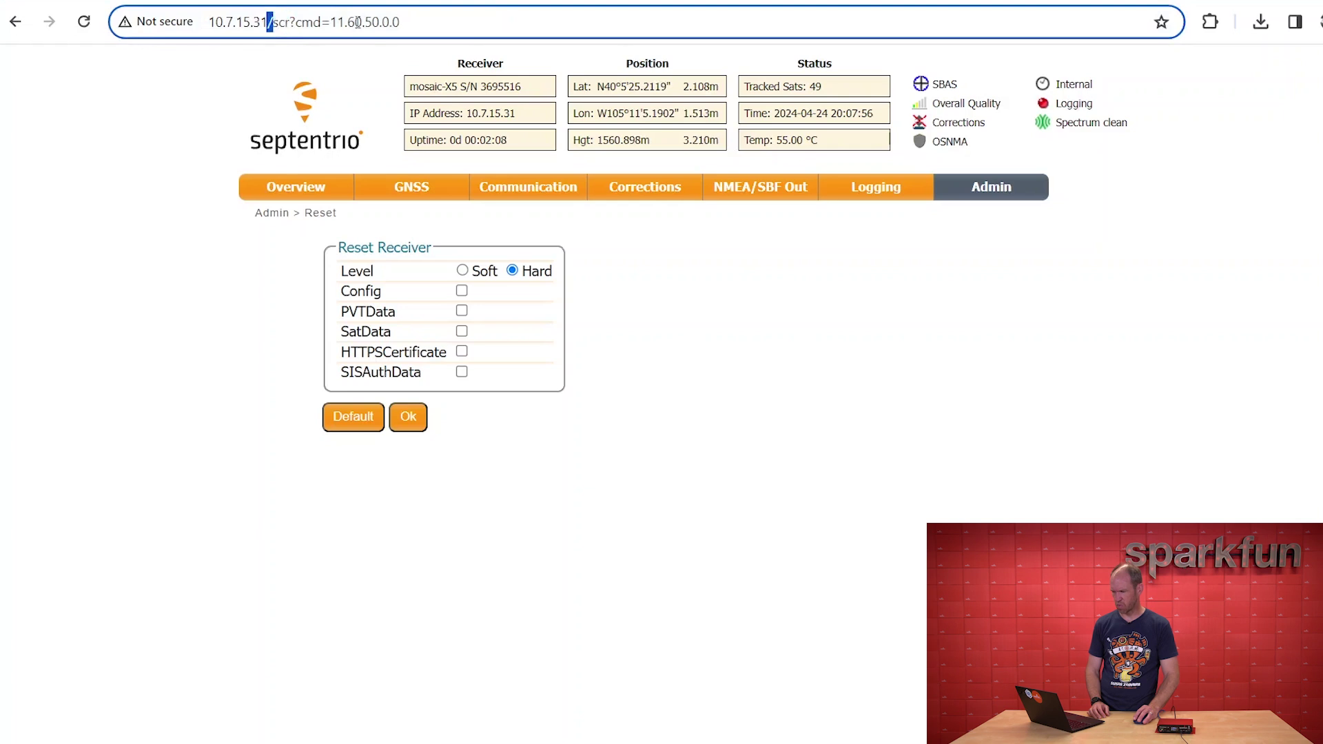
pyautogui.hotkey('shift', 'End')
pyautogui.press('BackSpace')
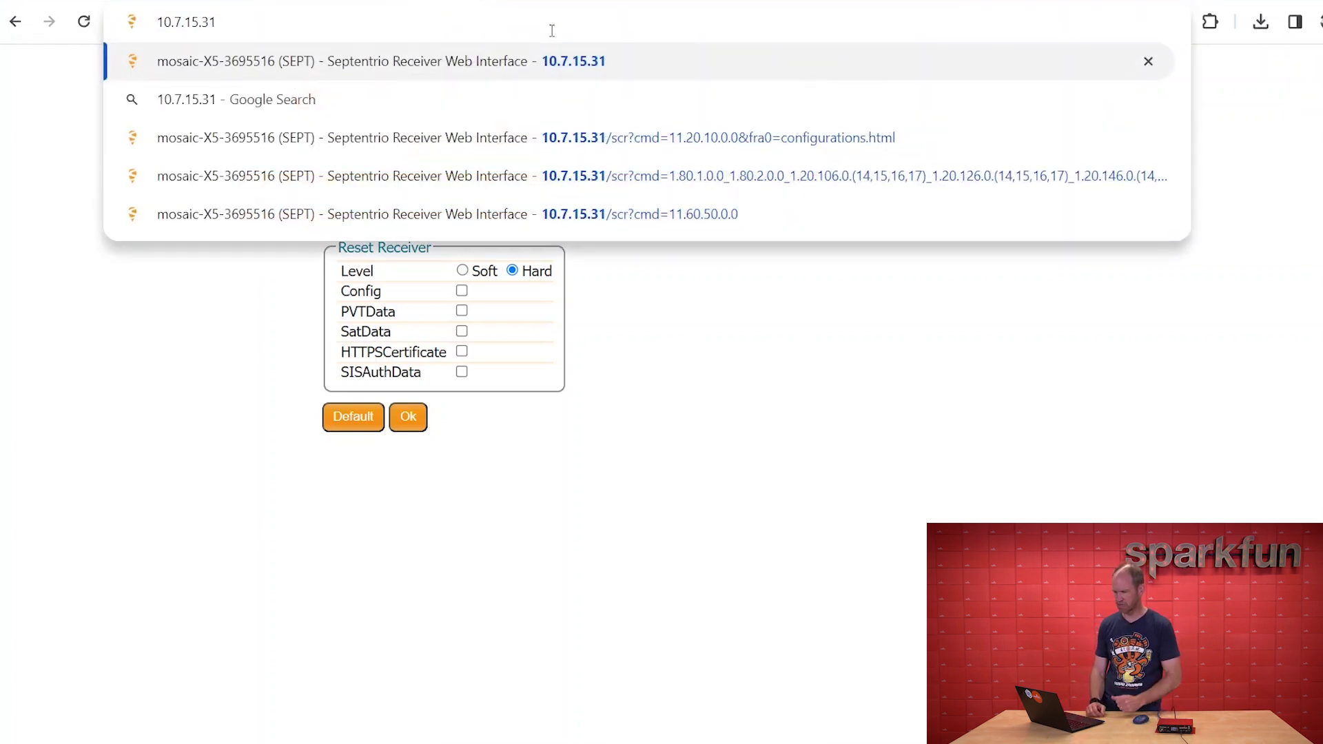
pyautogui.press('Return')
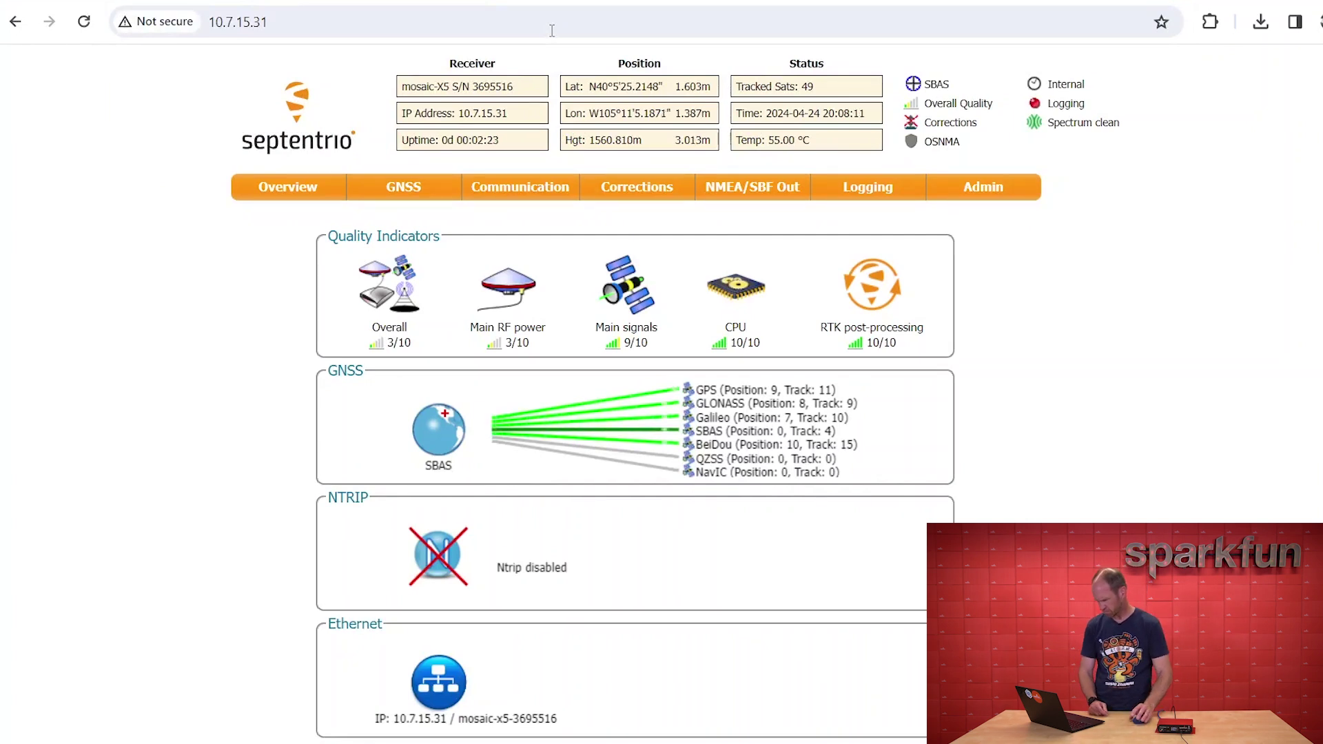
pyautogui.moveTo(988, 188)
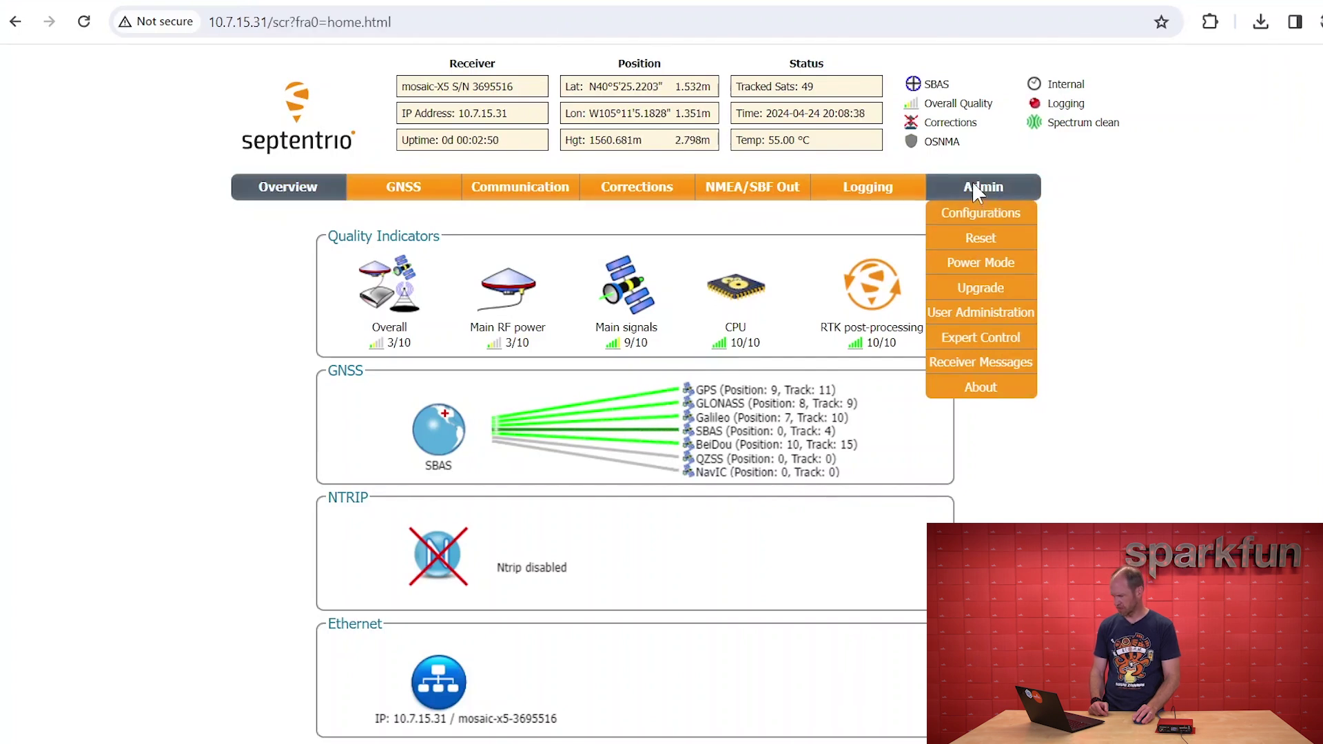
# Enter Expert Control past the warning and go to Navigation > Advanced User Settings > Tracking
pyautogui.click(980, 337)
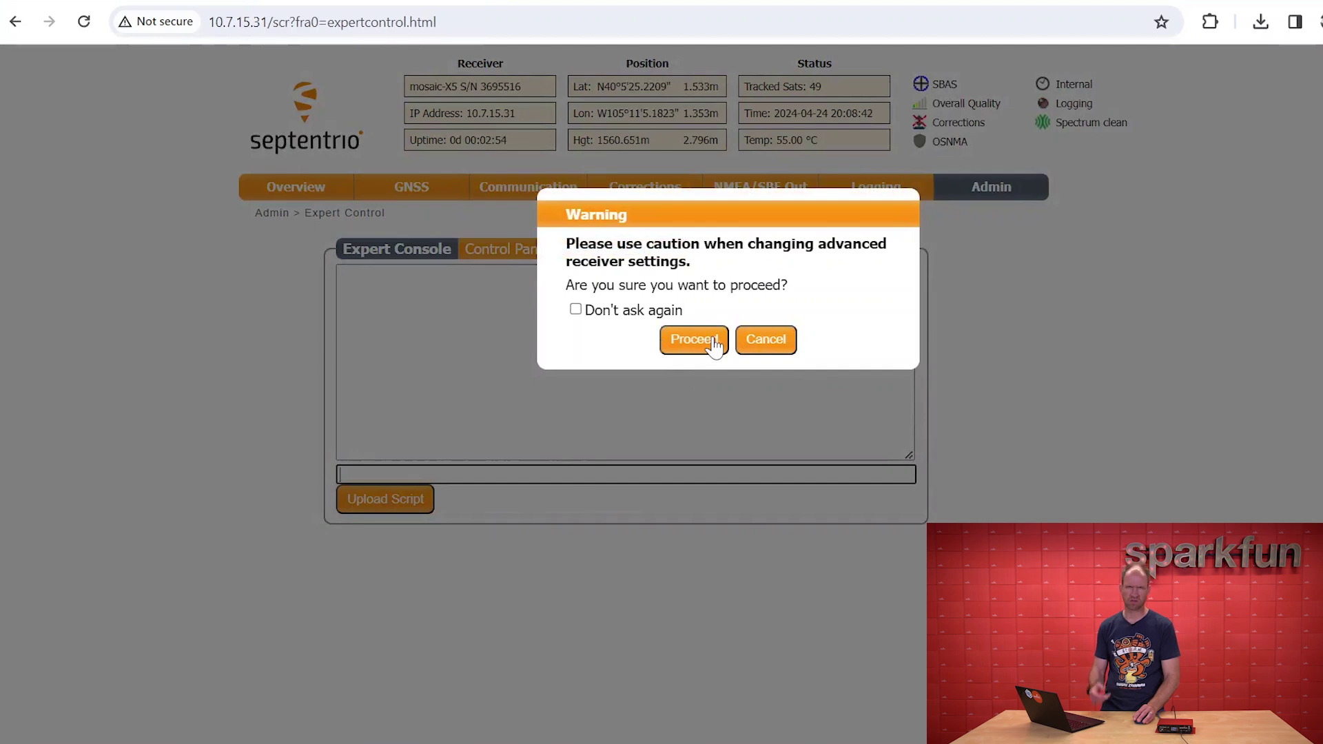
pyautogui.click(706, 348)
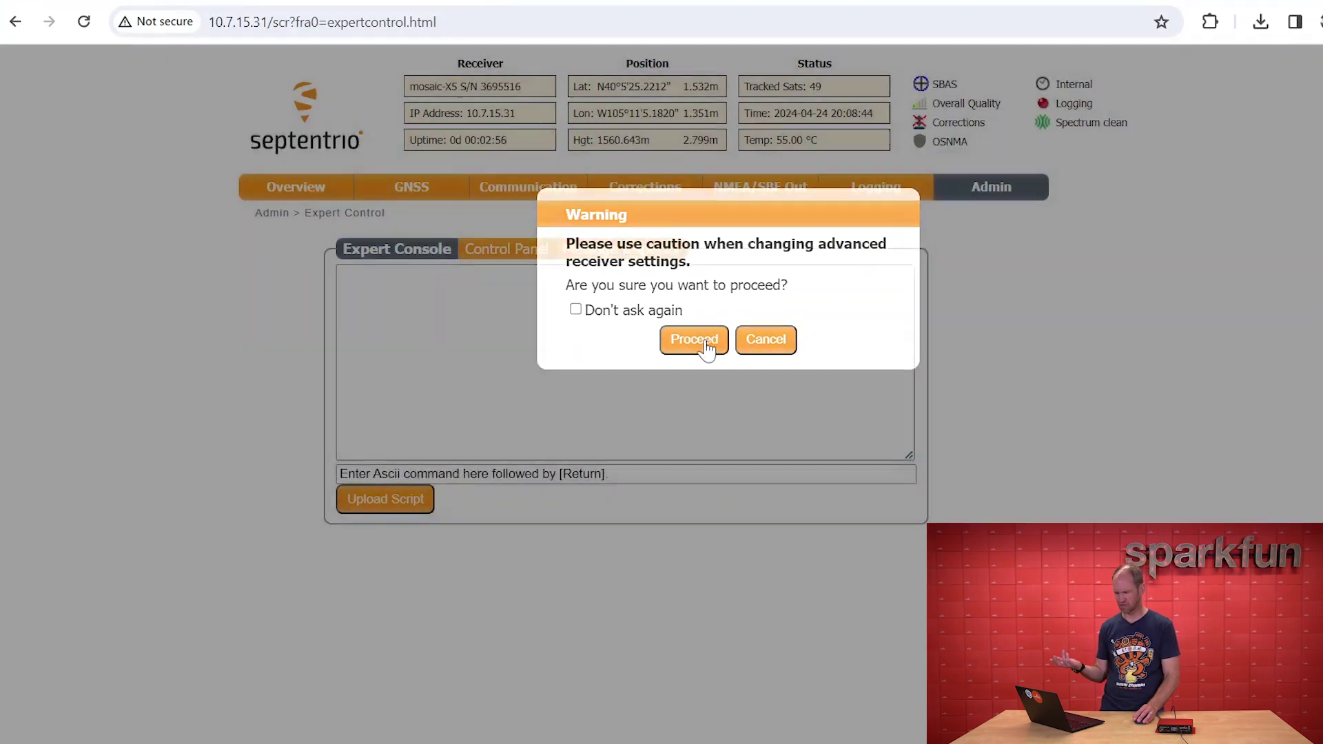
pyautogui.click(495, 250)
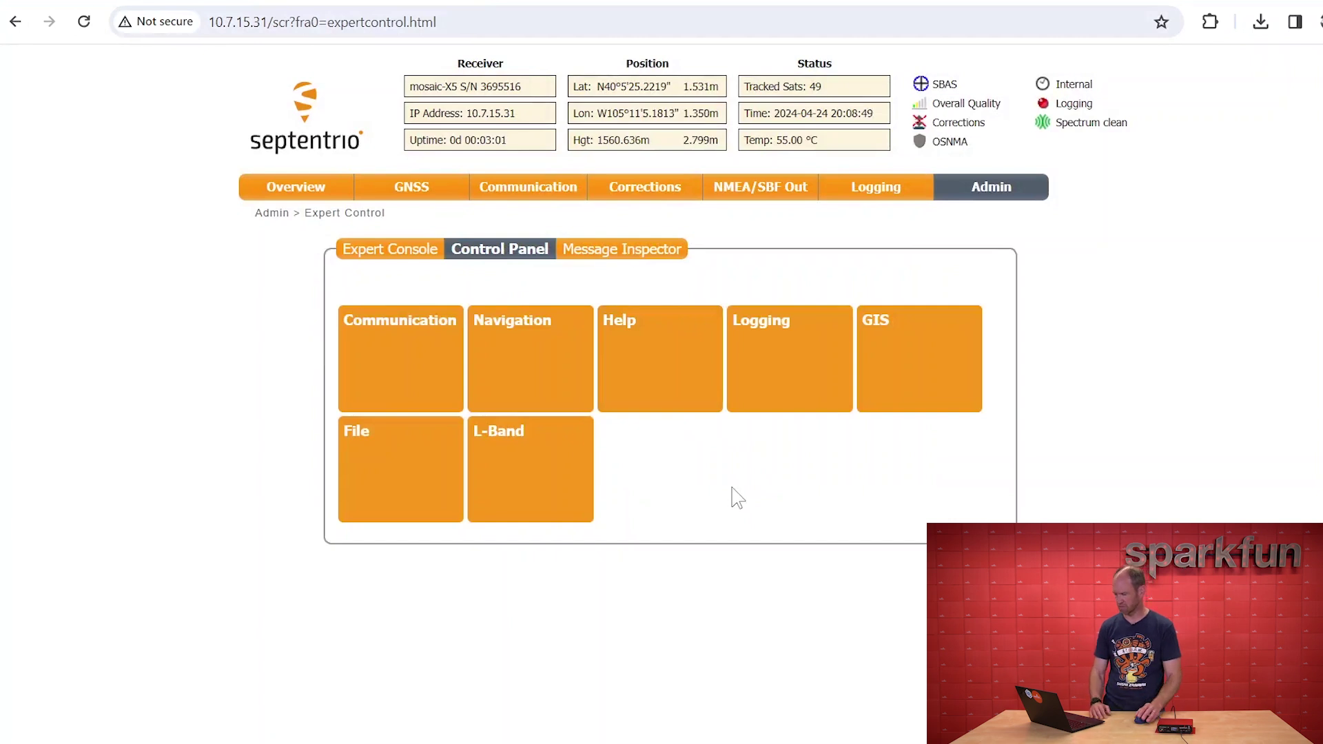
pyautogui.click(515, 386)
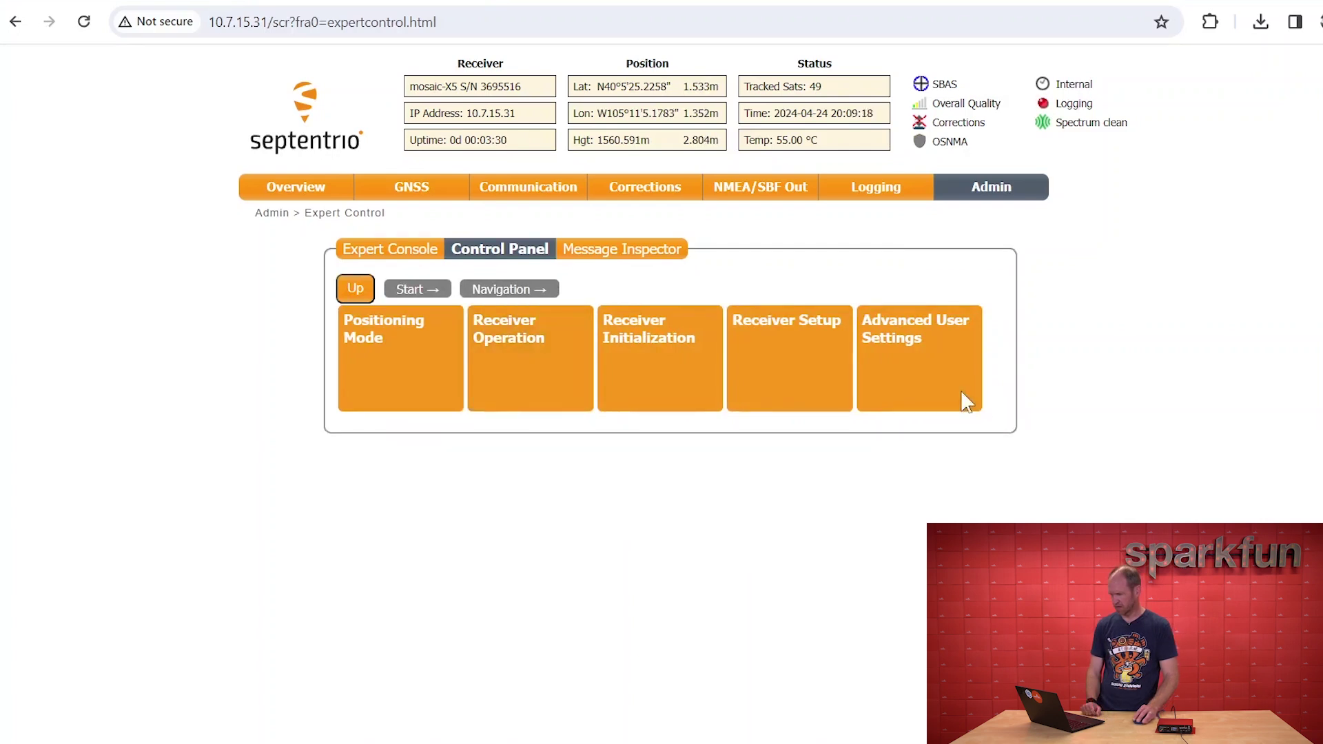
pyautogui.click(937, 373)
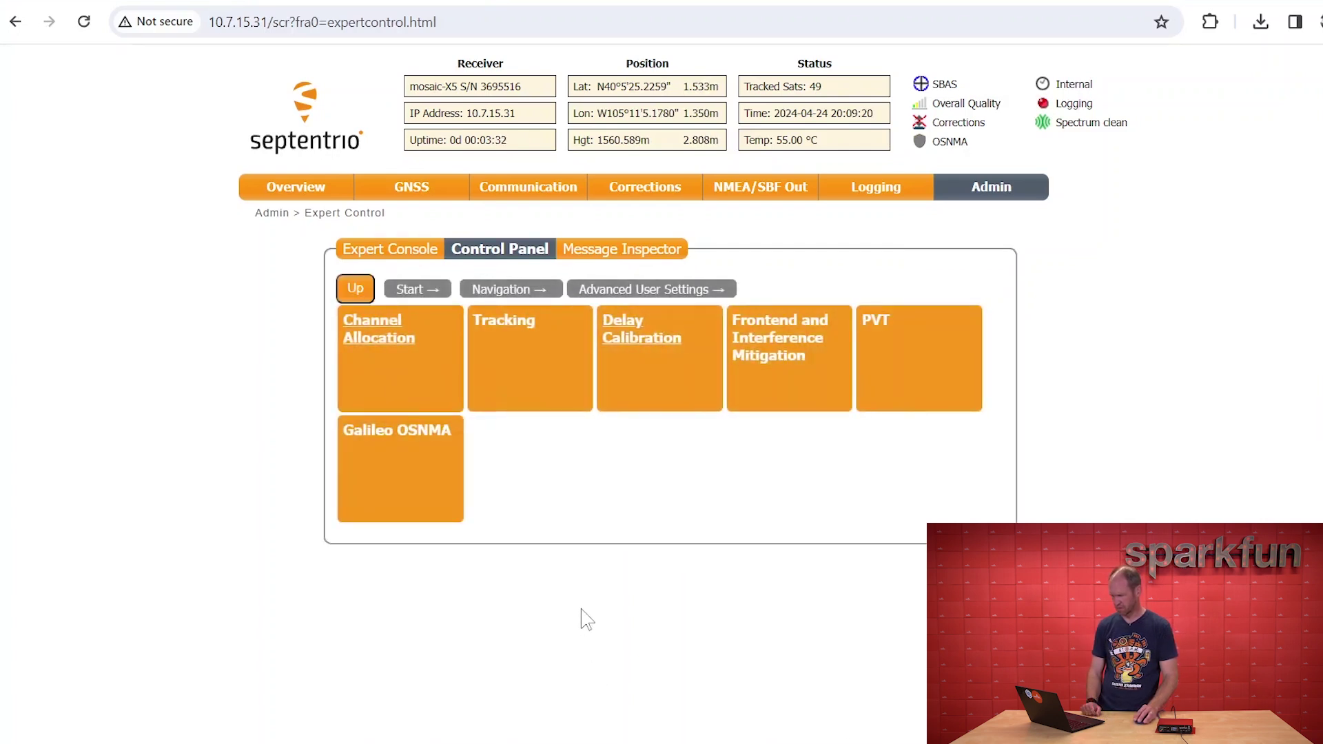
pyautogui.click(555, 376)
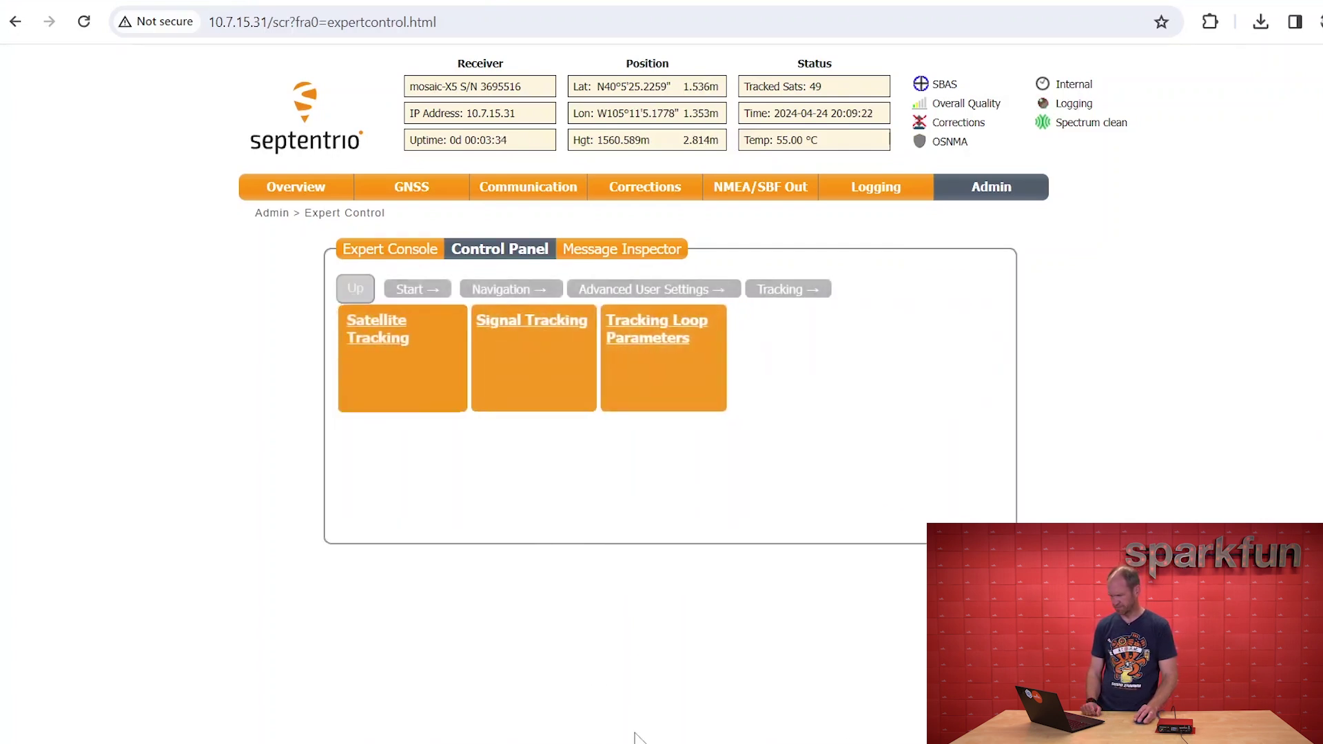
# Review the GPS satellite list under Satellite Tracking, then move to Signal Tracking
pyautogui.click(416, 359)
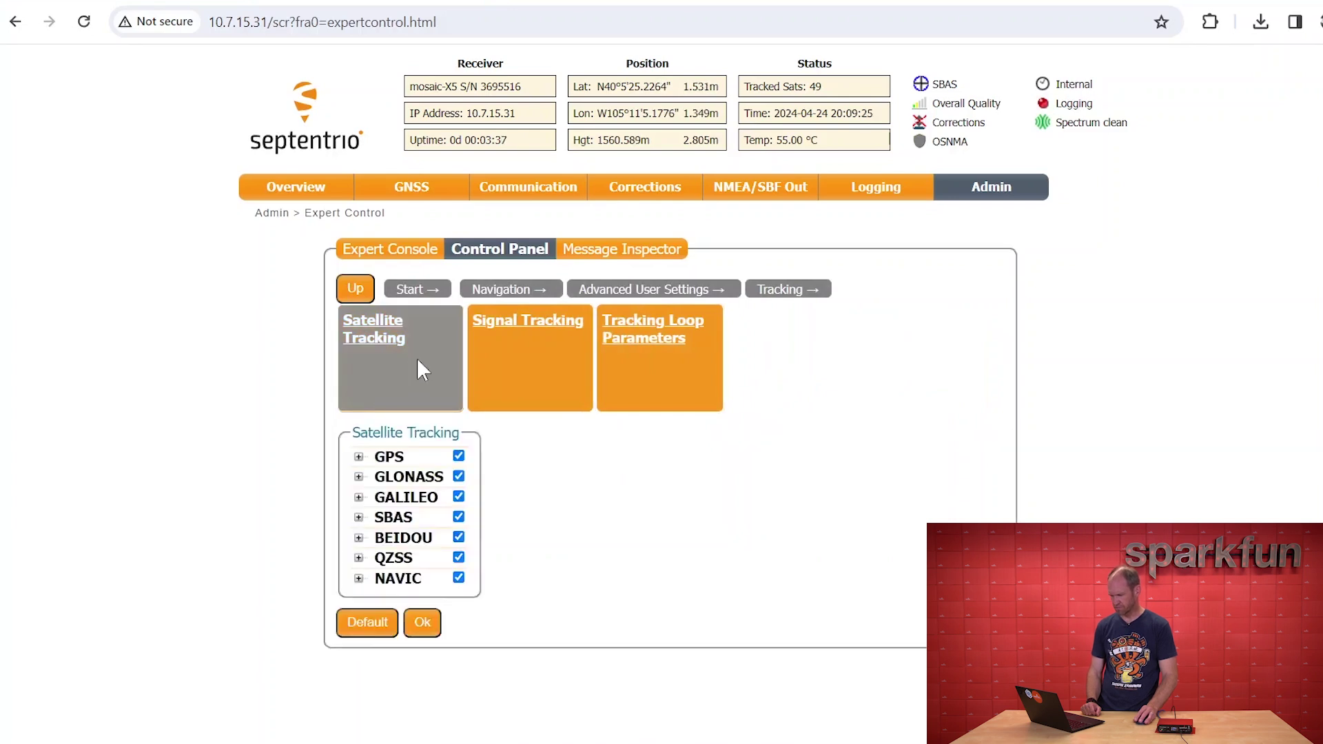
pyautogui.click(358, 457)
pyautogui.scroll(-5, 348, 459)
pyautogui.scroll(4, 346, 414)
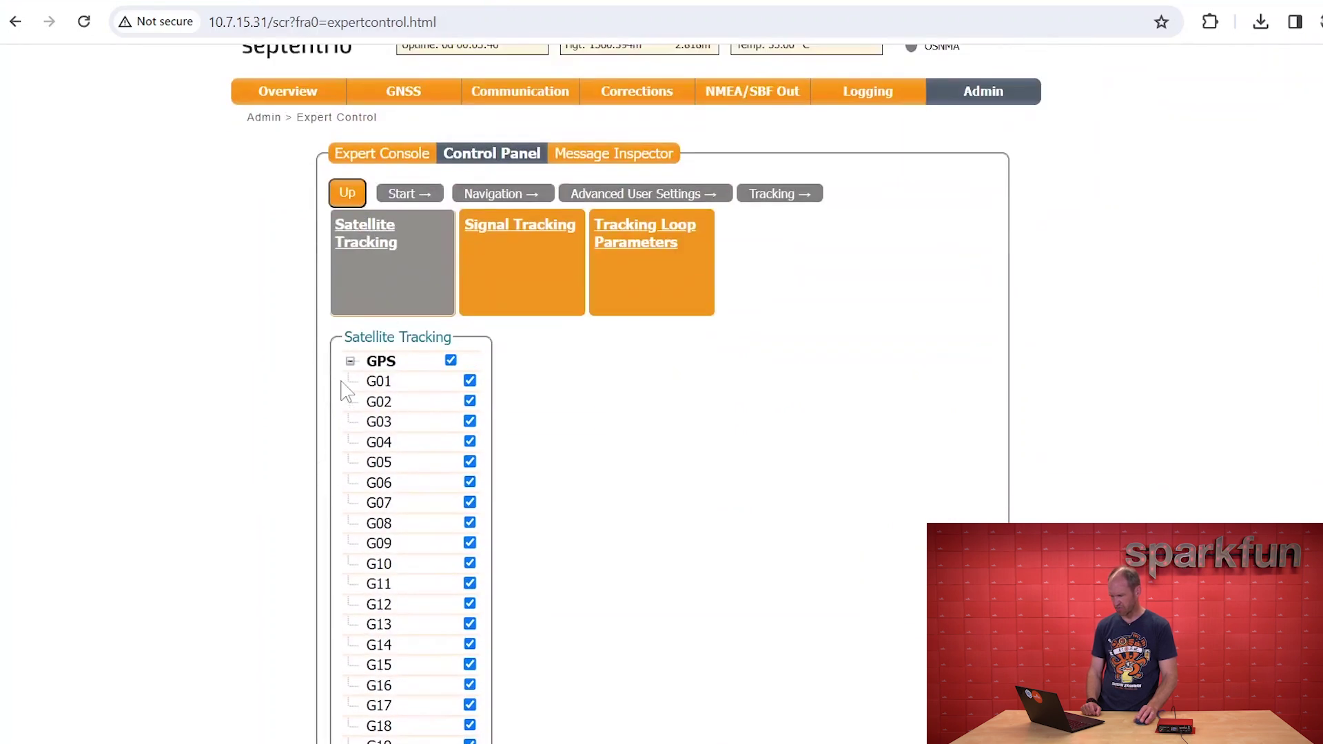
pyautogui.click(351, 361)
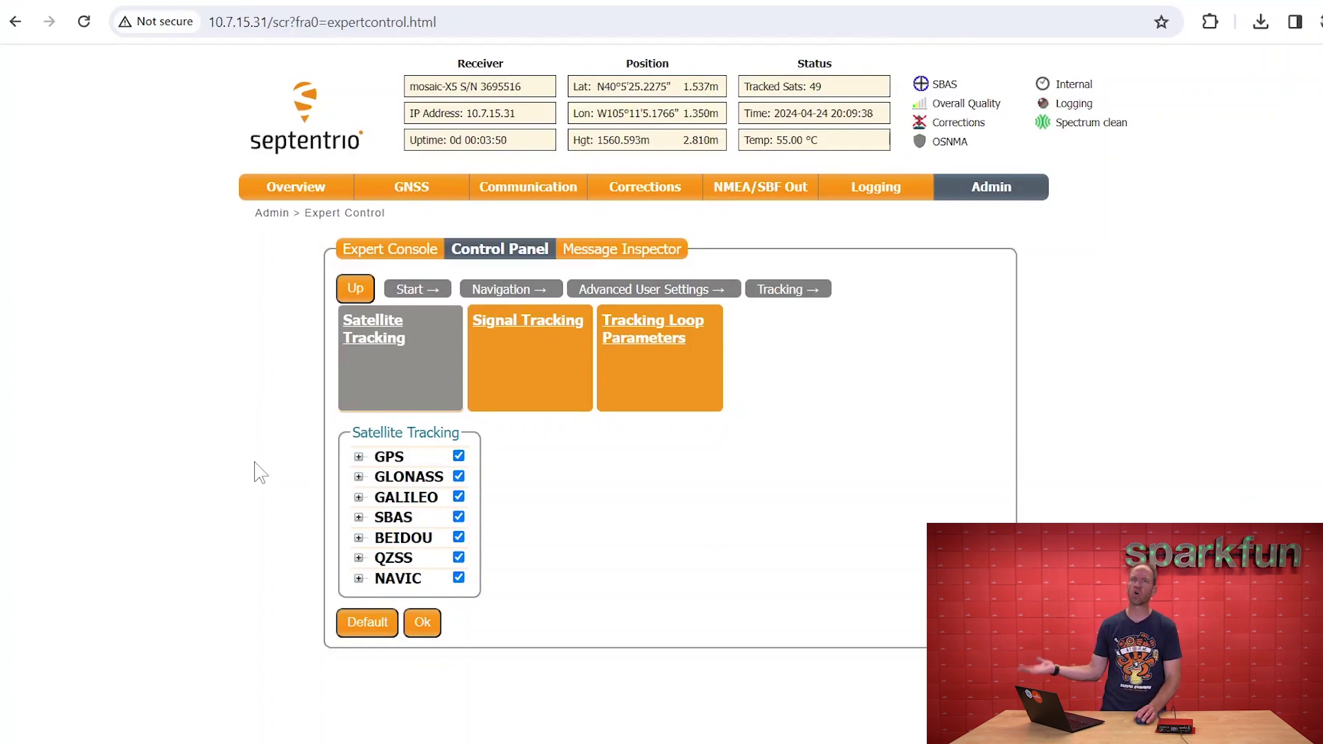
pyautogui.click(525, 379)
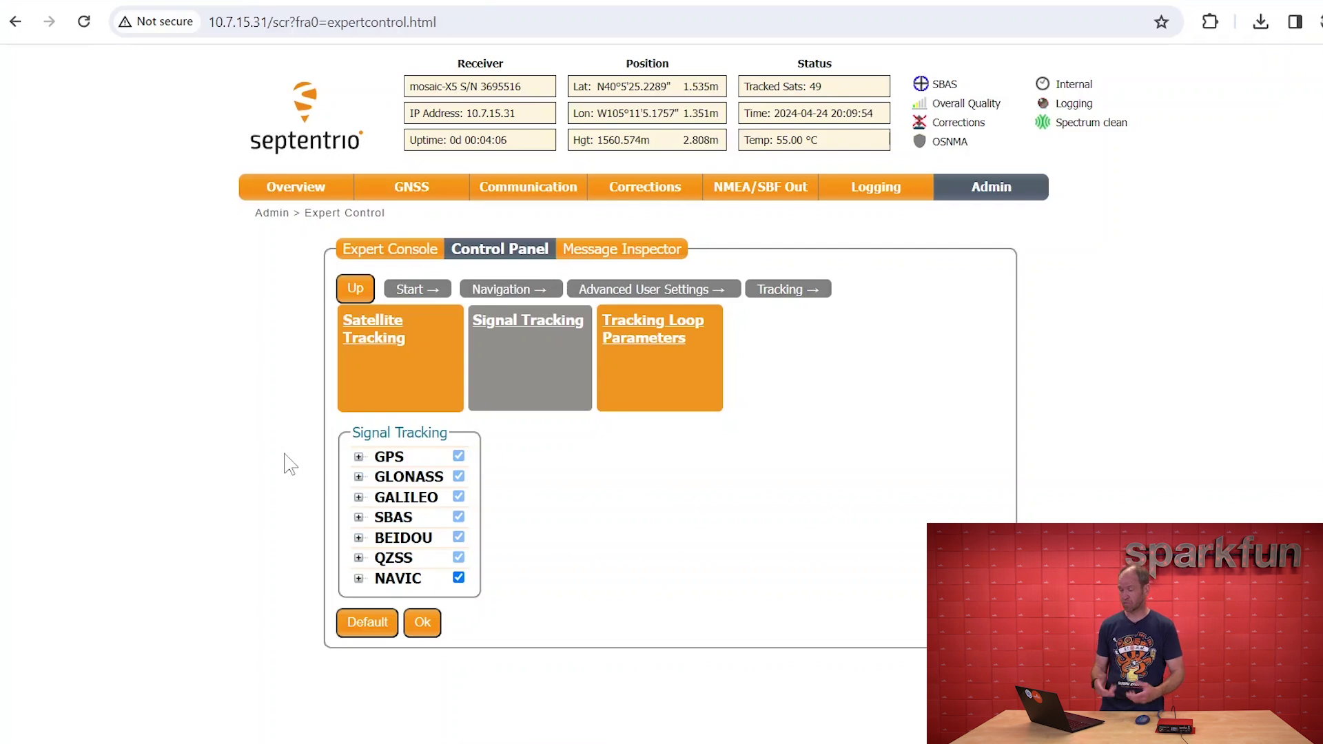
# Enable every signal for GPS, GLONASS, Galileo, SBAS, BeiDou, QZSS and NavIC, and apply
pyautogui.click(459, 456)
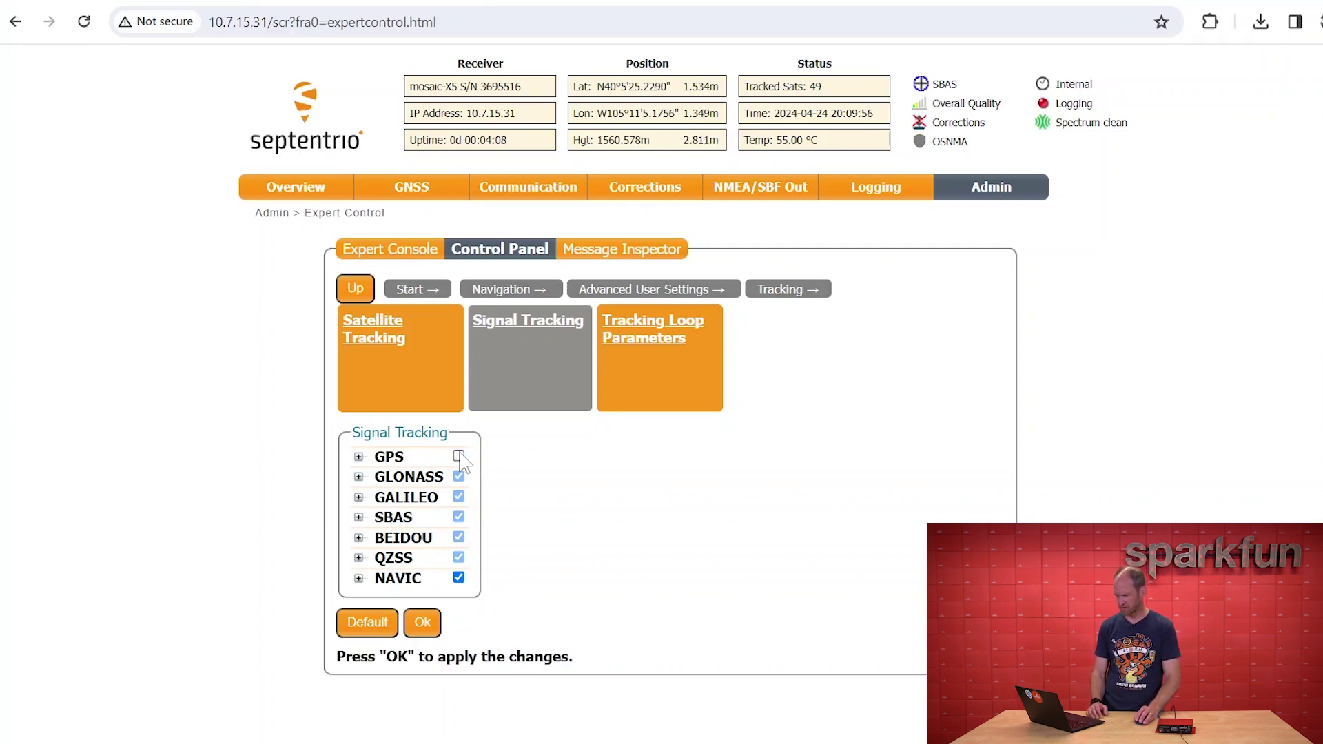
pyautogui.click(460, 479)
pyautogui.click(458, 497)
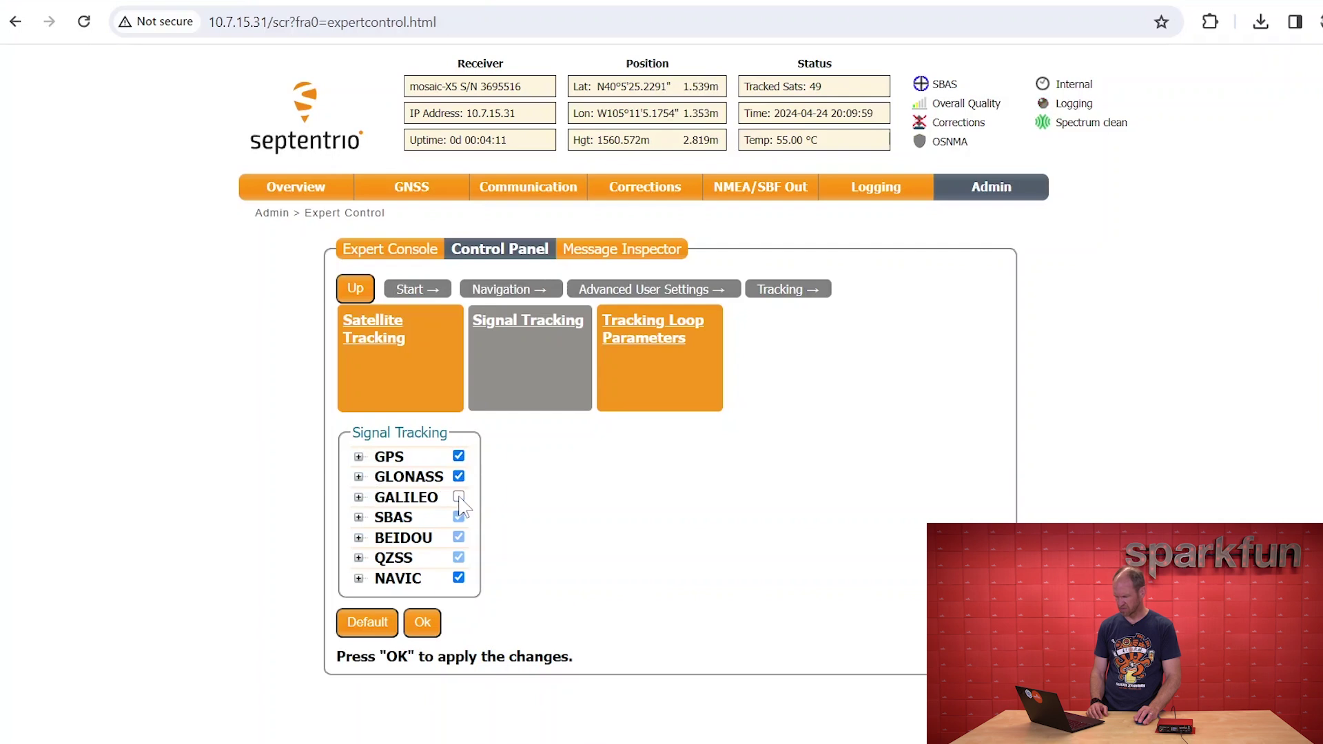
pyautogui.click(458, 536)
pyautogui.click(458, 556)
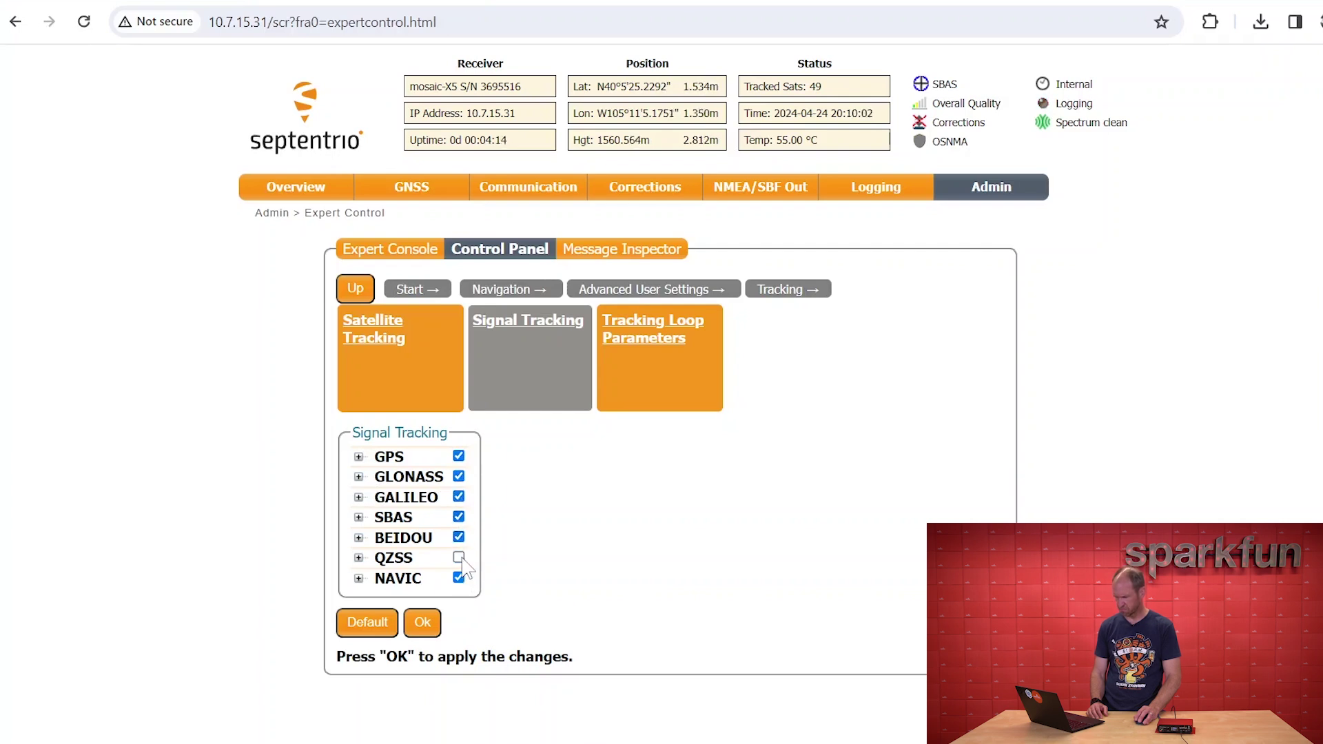
pyautogui.click(458, 557)
pyautogui.click(423, 623)
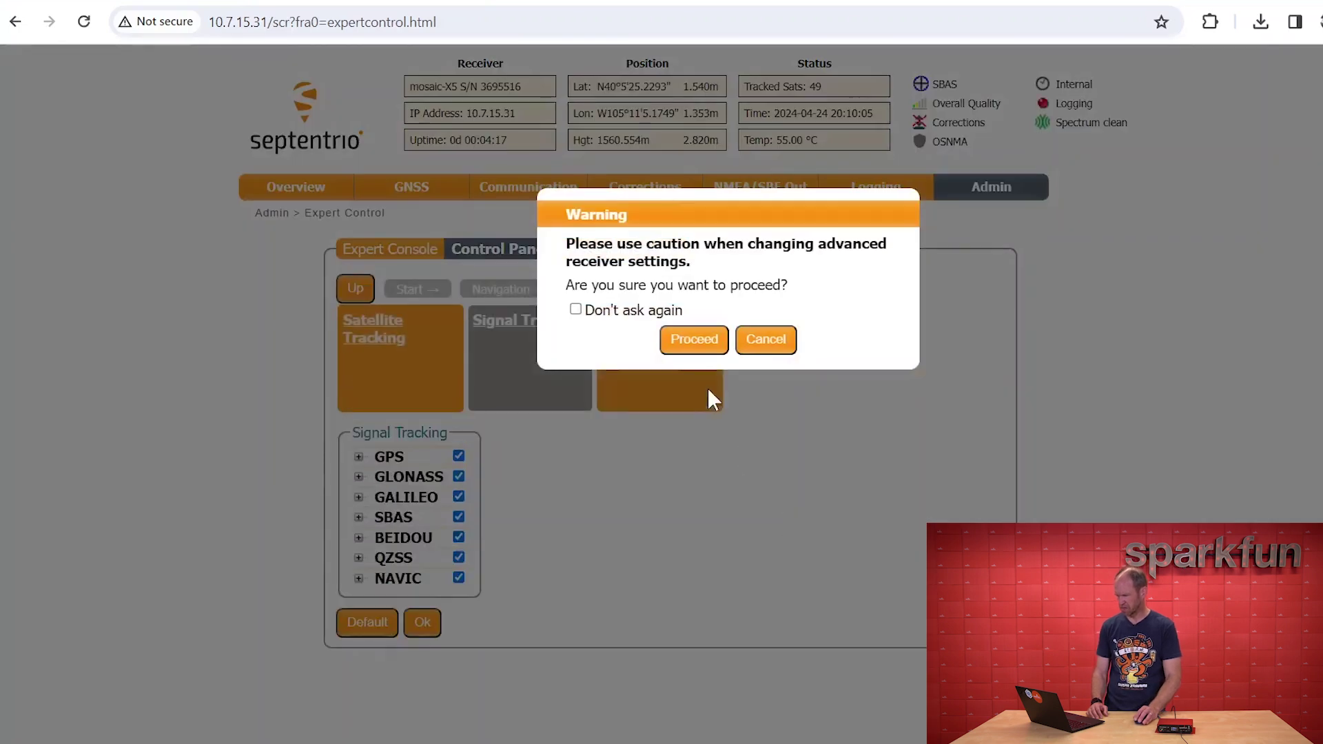
pyautogui.click(689, 341)
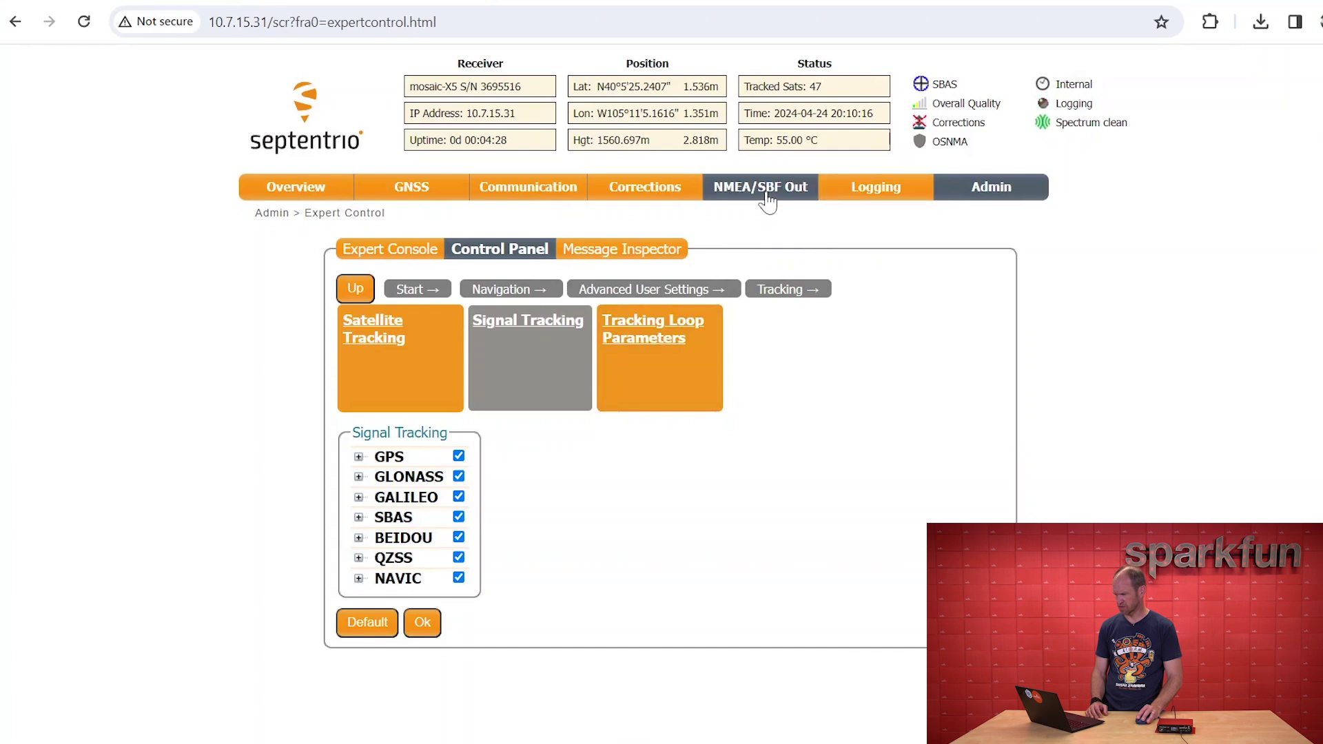
# Add an NTRIP client to servers.onocoy.com with the caster user name and mount point USACOLNIW2
pyautogui.click(640, 213)
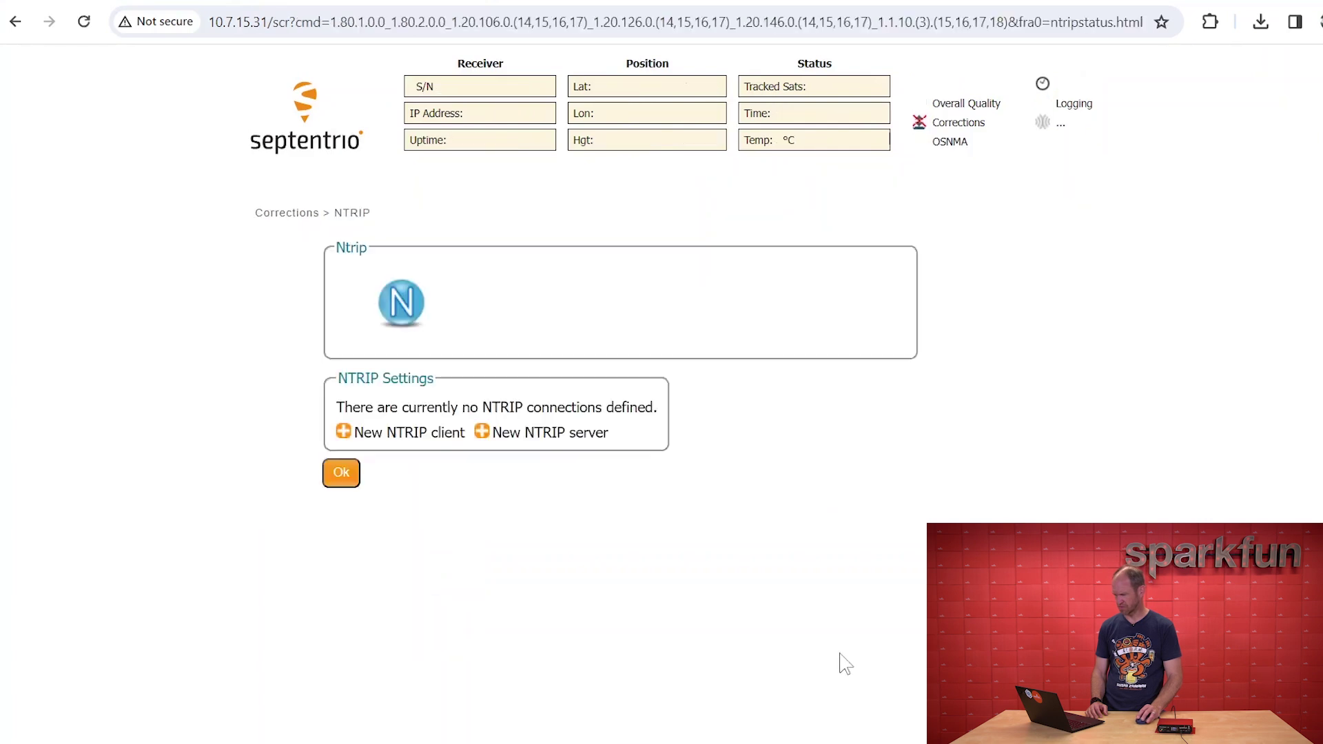
pyautogui.click(348, 434)
pyautogui.click(528, 423)
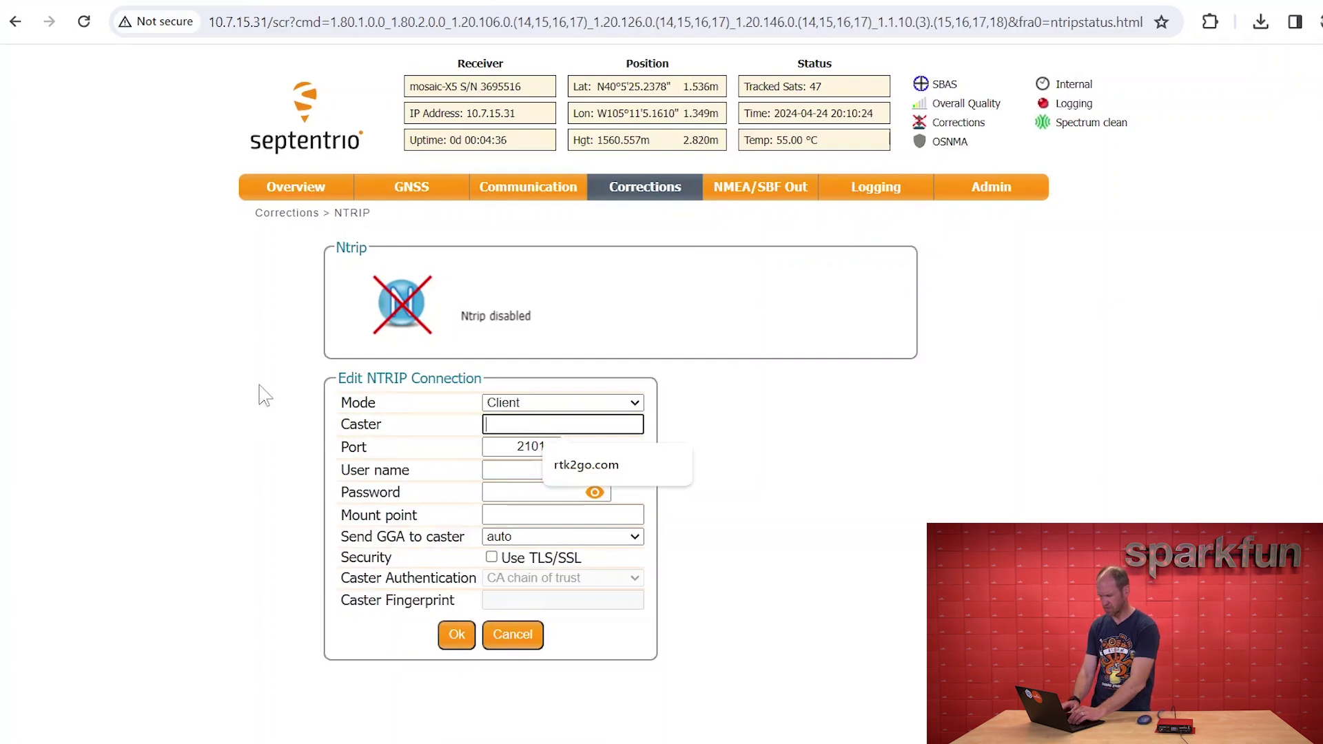
pyautogui.write('on')
pyautogui.write('r')
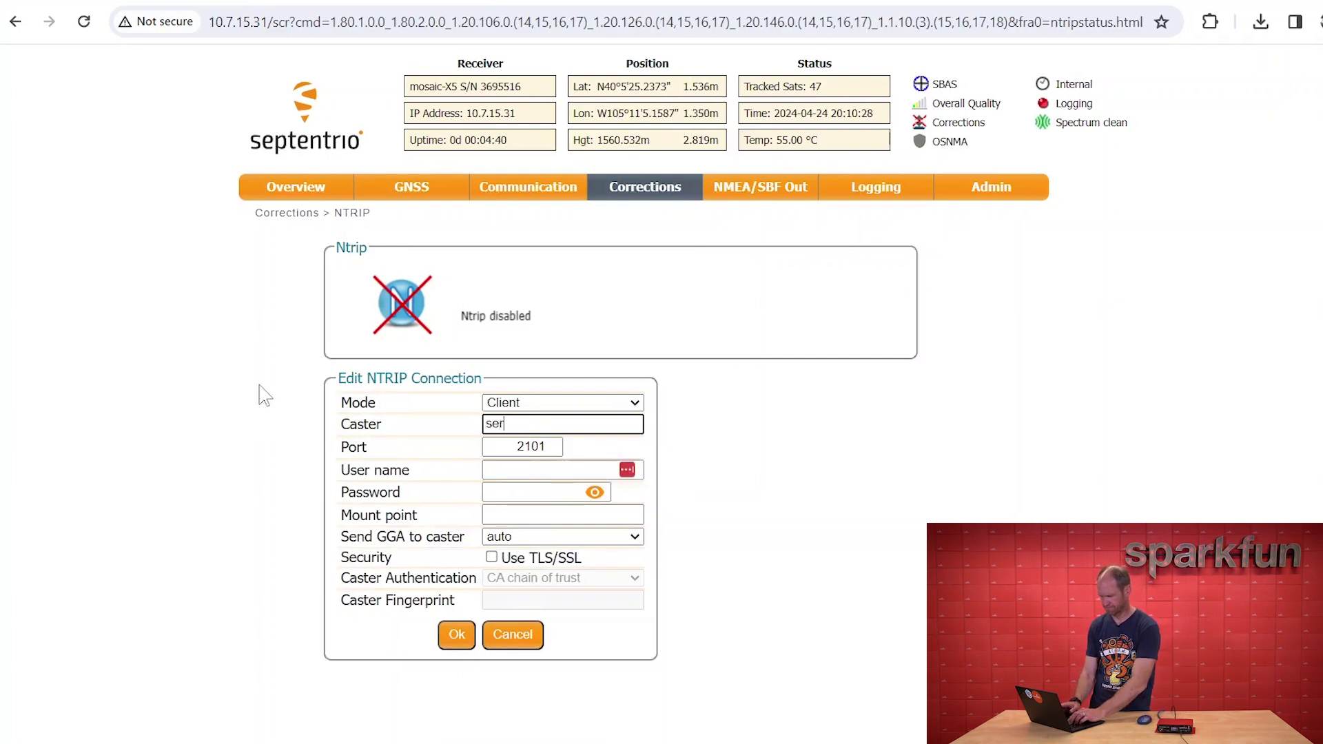
pyautogui.write('vers.onocoy.com')
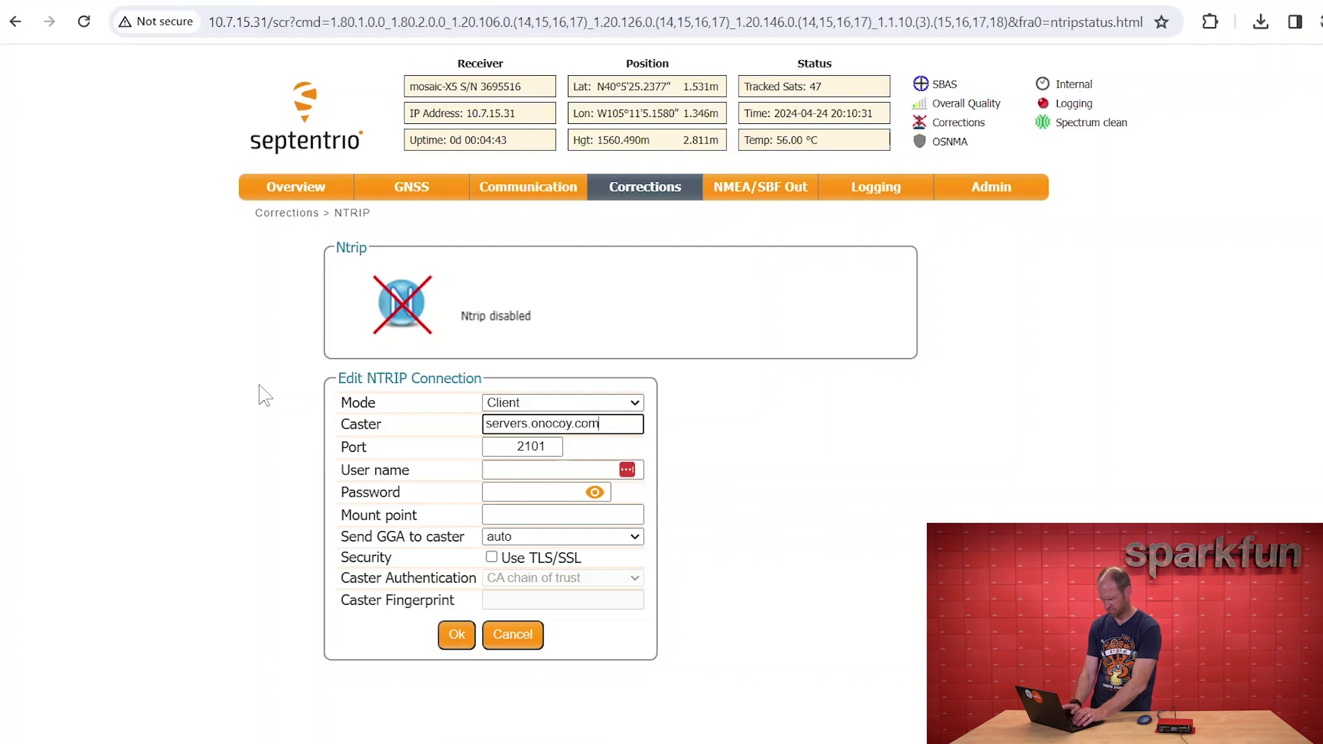
pyautogui.press('Tab')
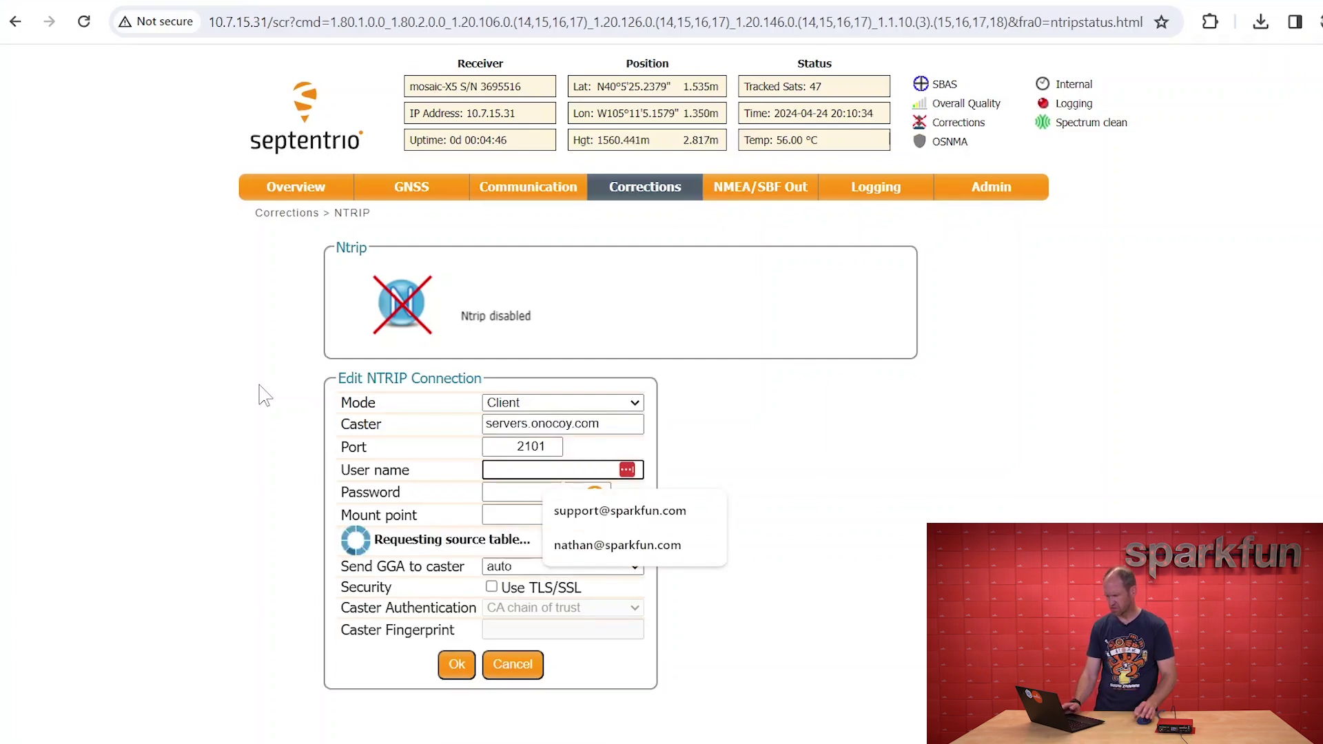
pyautogui.write('TotallyAdaptedEwe')
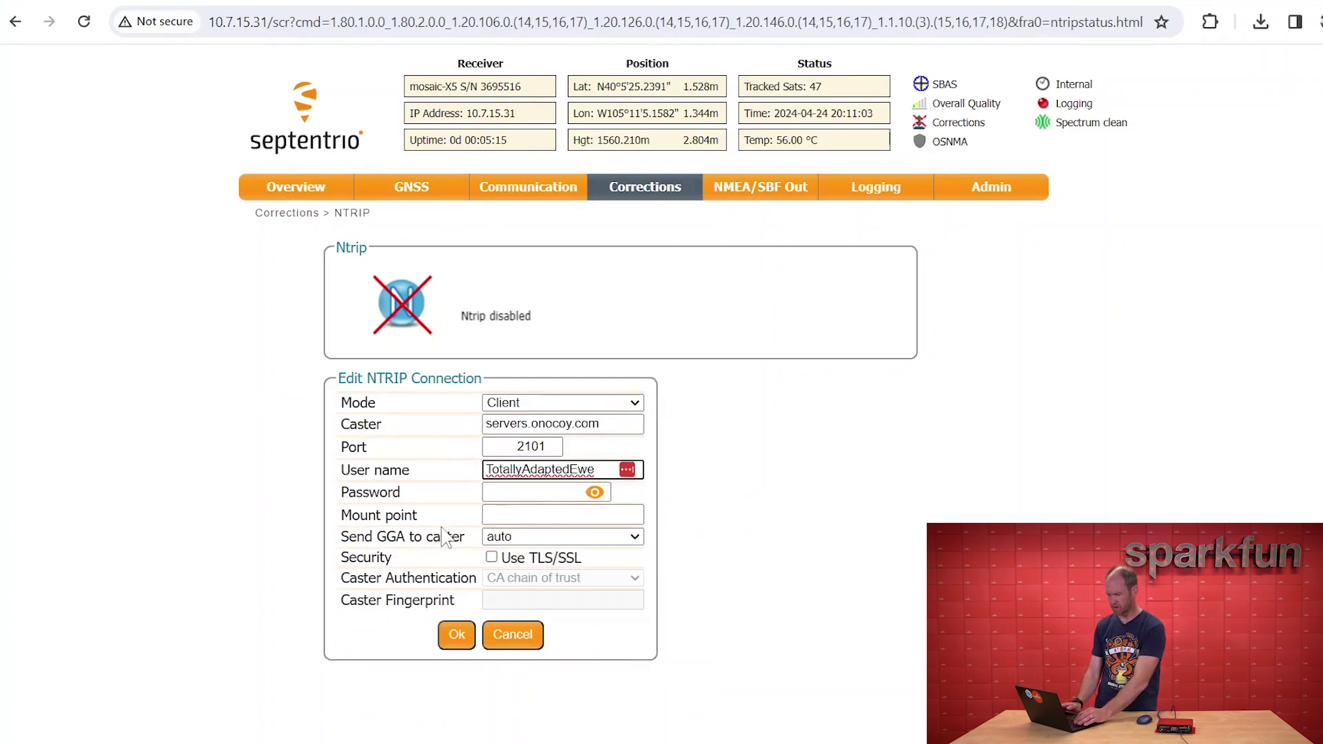
pyautogui.press('Tab')
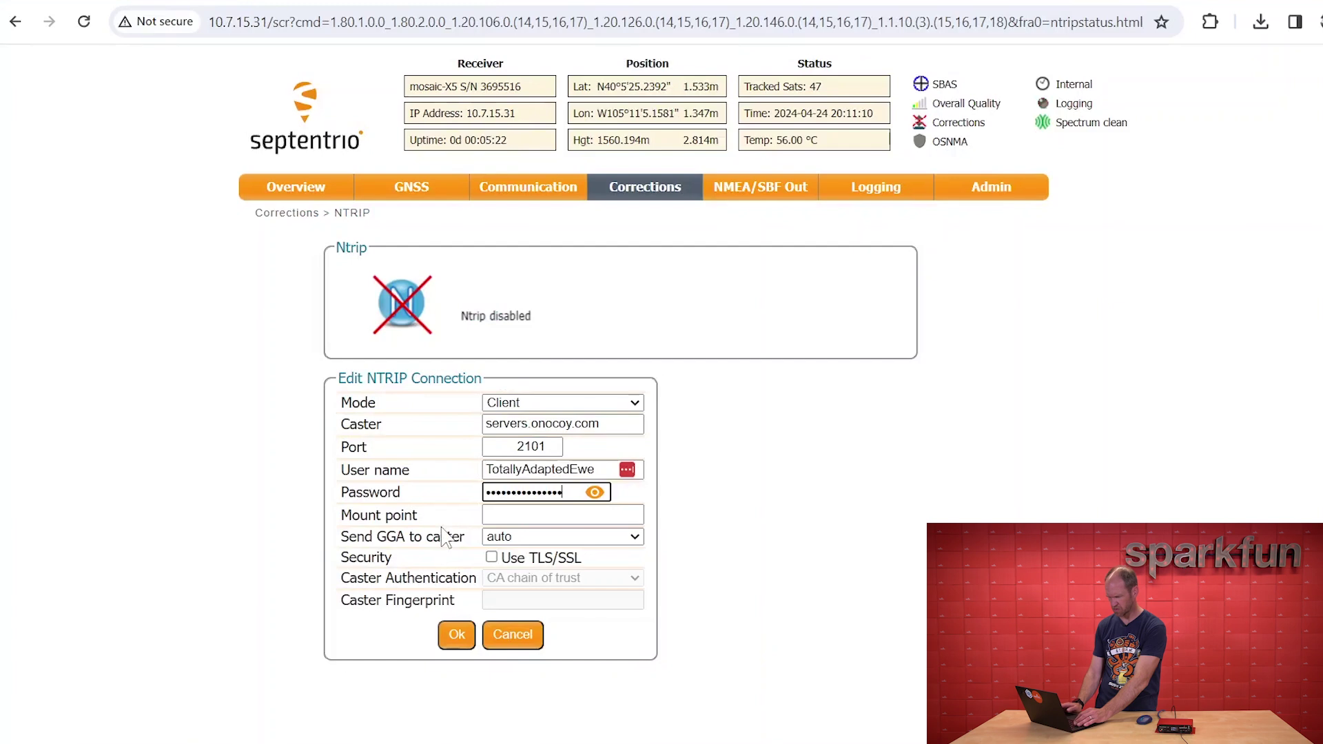
pyautogui.press('Tab')
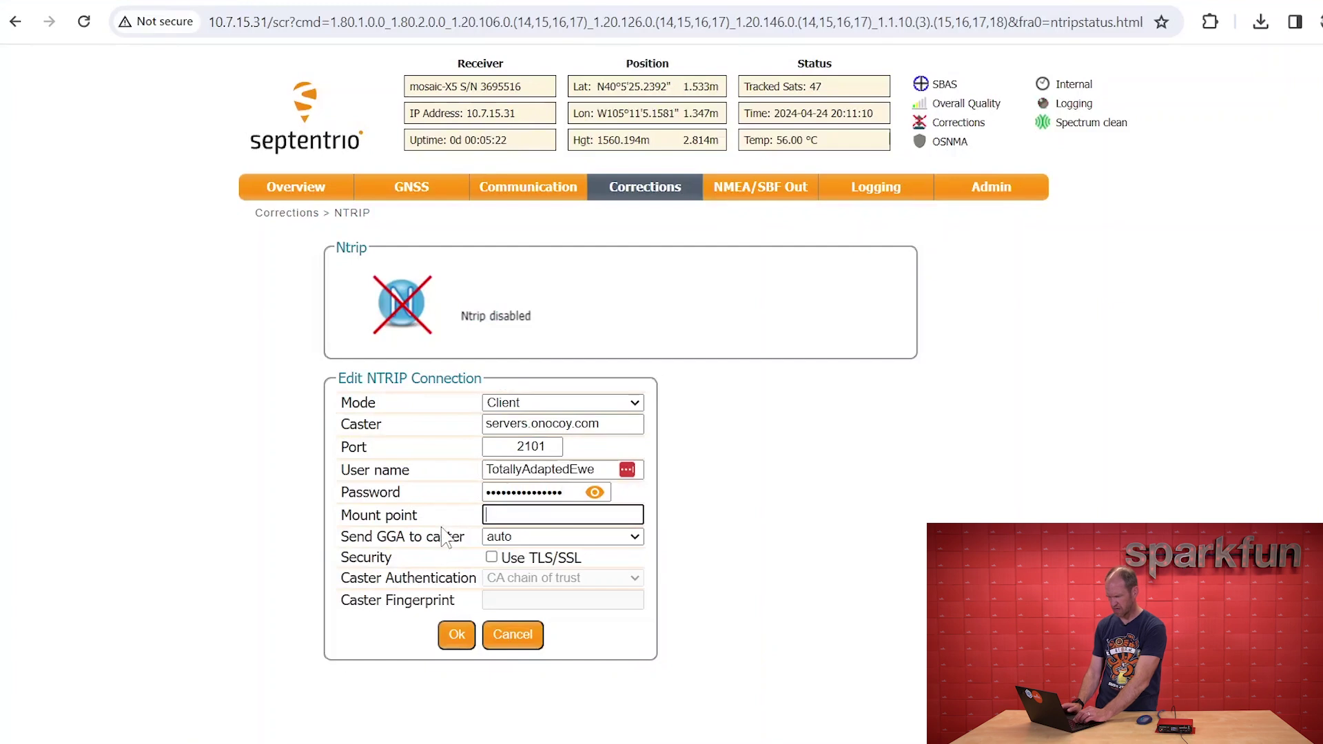
pyautogui.write('USACOLNIW2')
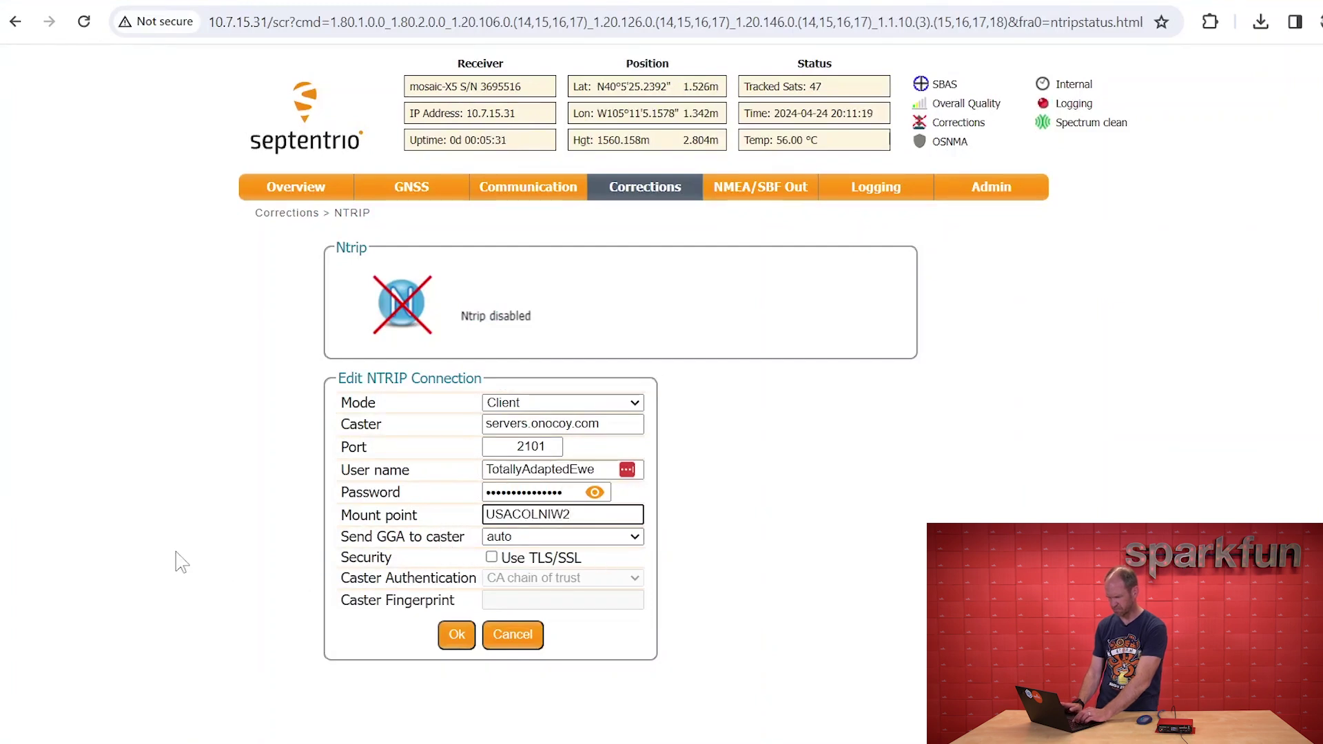
pyautogui.click(461, 638)
pyautogui.moveTo(628, 180)
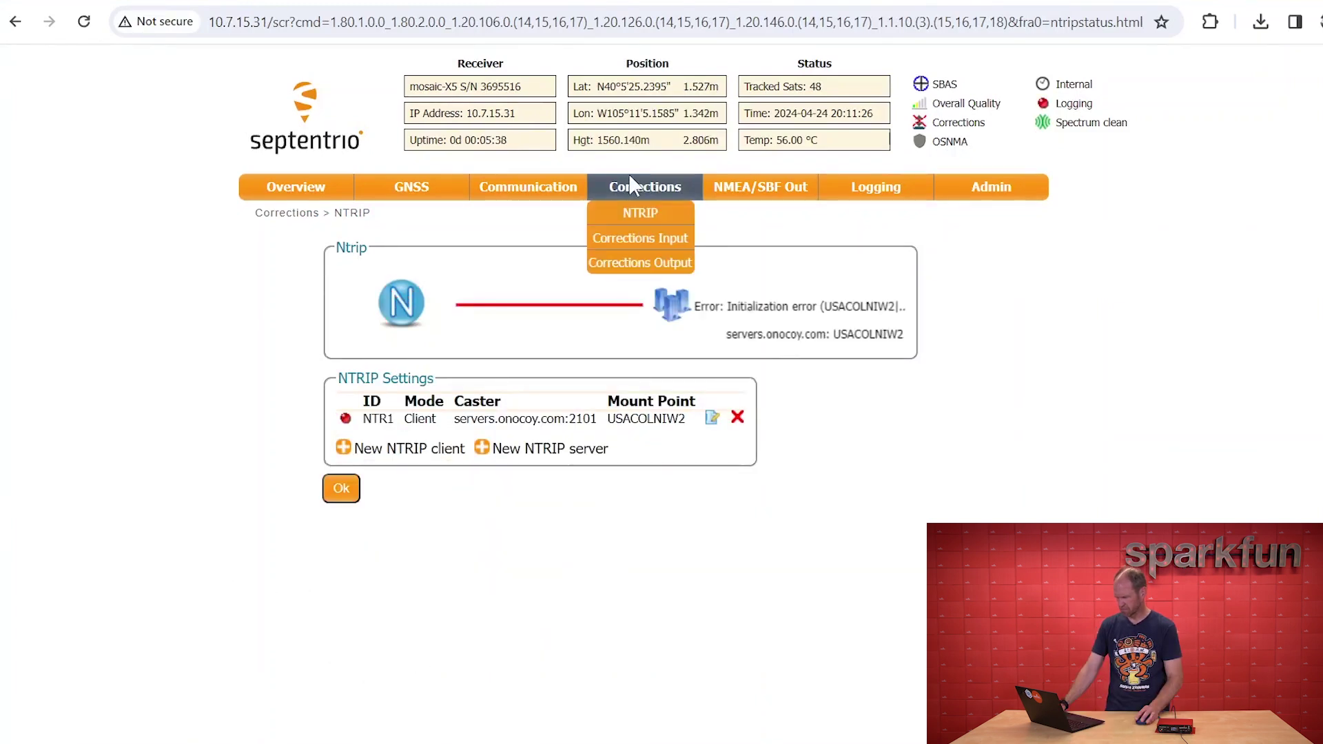
# Start a new RTCM3 corrections output using the NTRIP server connection type
pyautogui.click(631, 273)
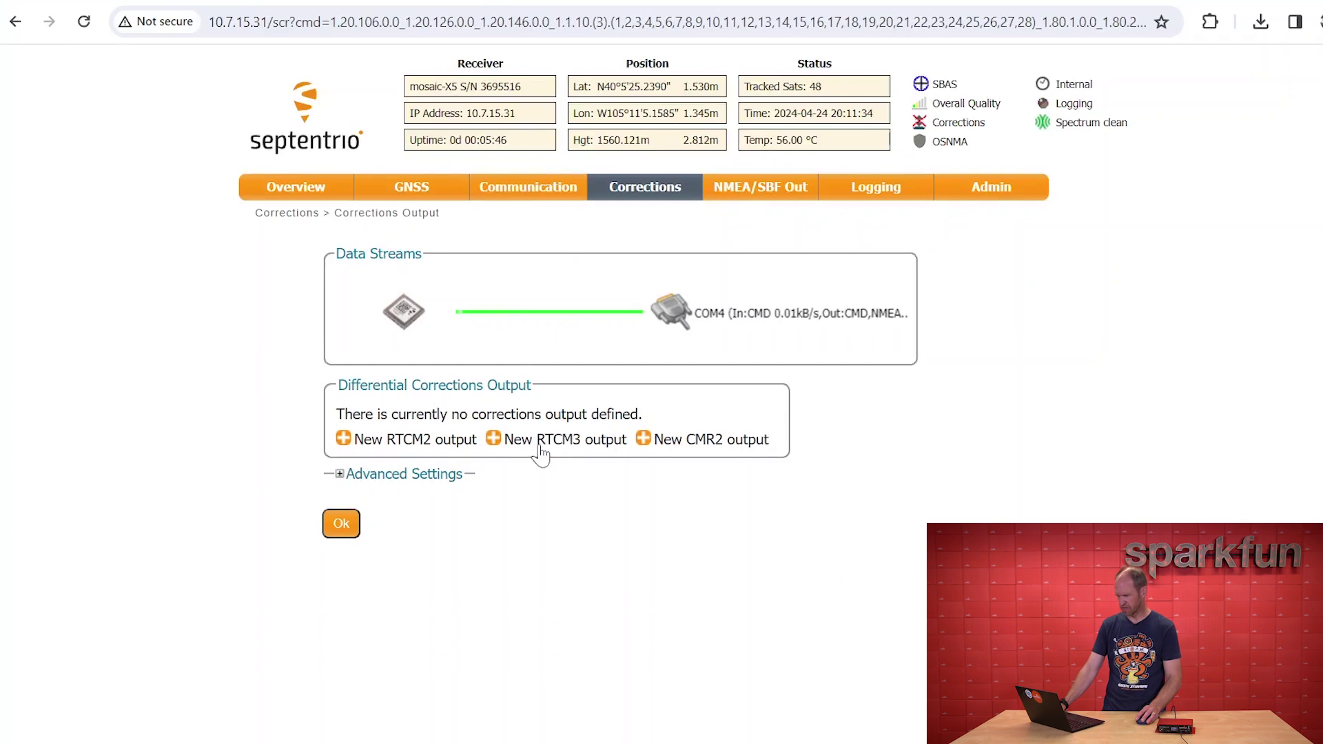
pyautogui.click(538, 455)
pyautogui.rightClick(542, 440)
pyautogui.click(551, 561)
pyautogui.click(541, 435)
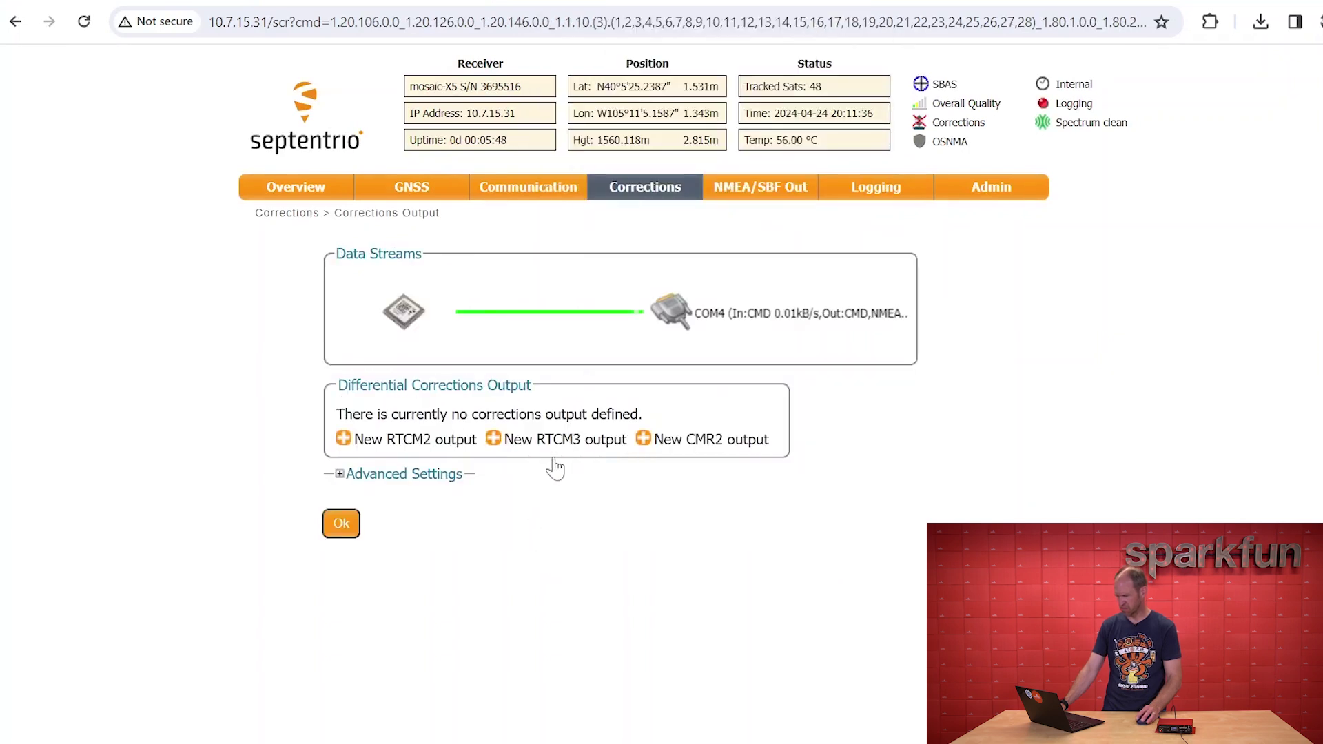
pyautogui.click(559, 441)
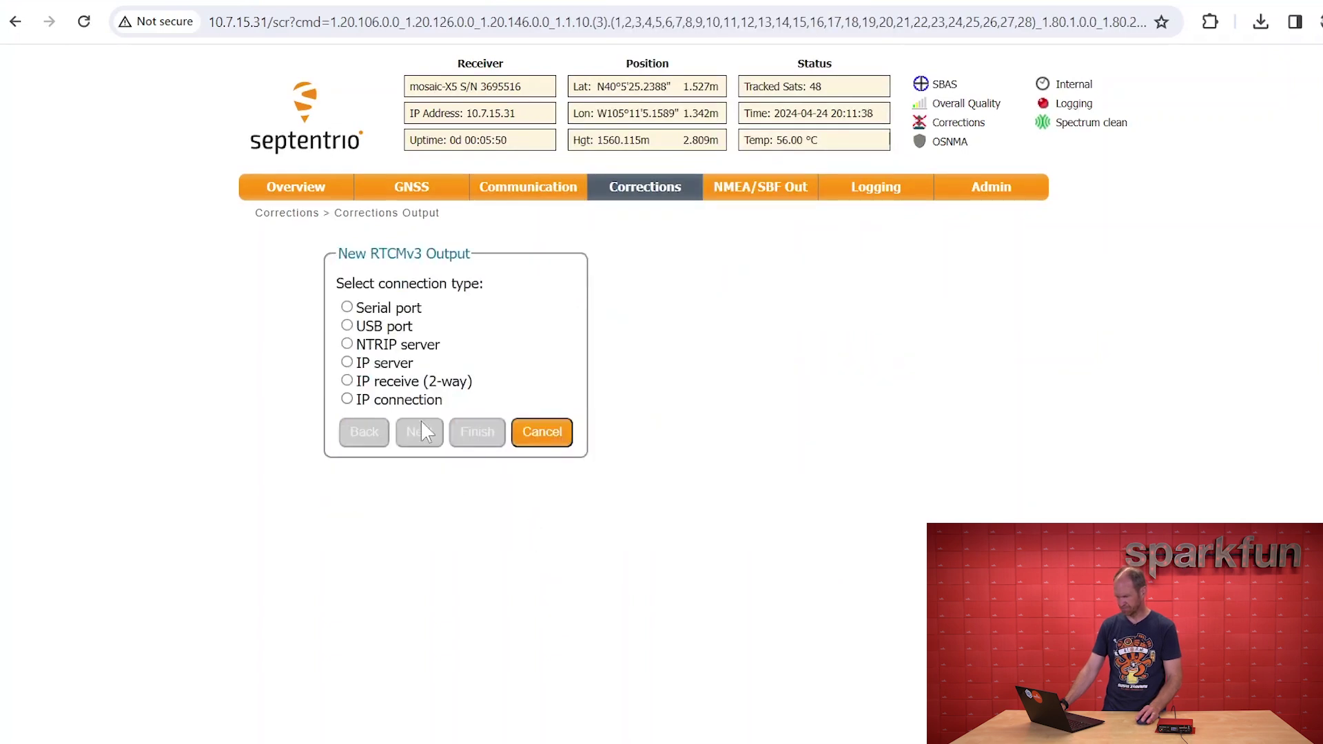
pyautogui.click(348, 345)
pyautogui.click(421, 434)
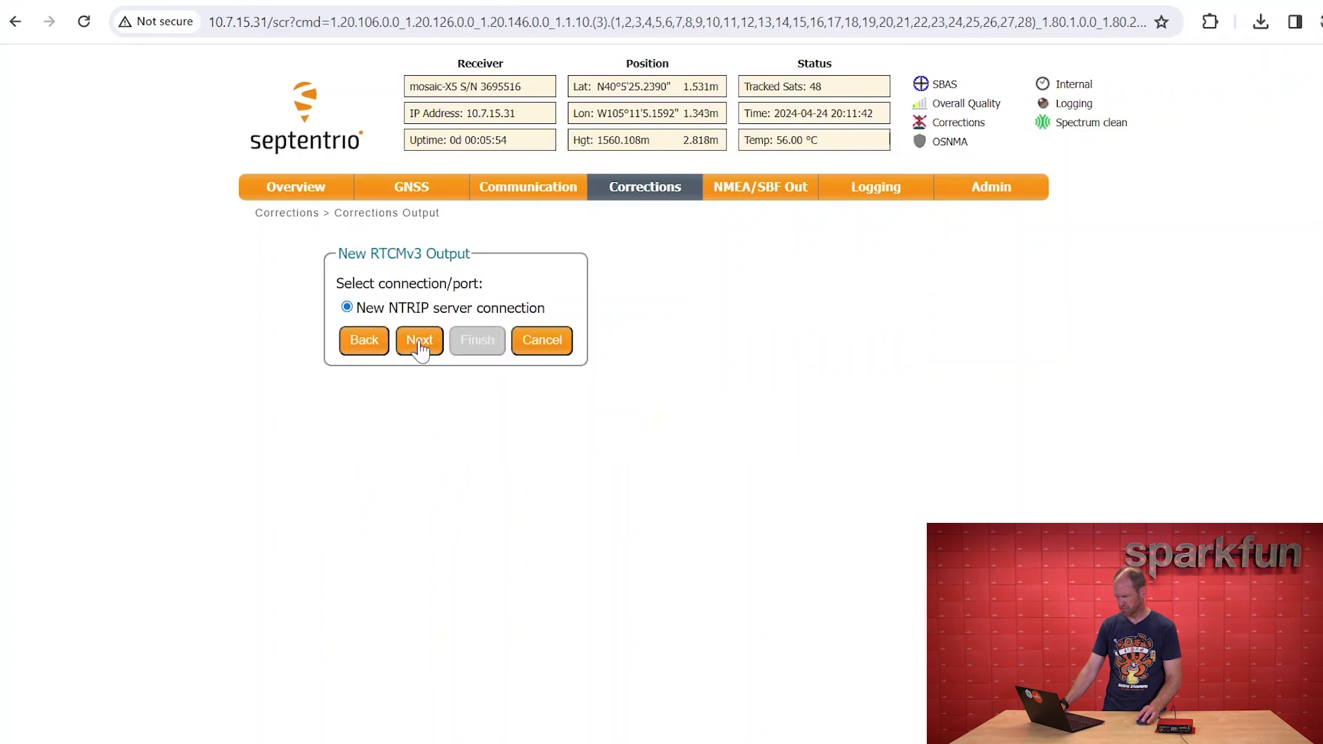
pyautogui.click(420, 349)
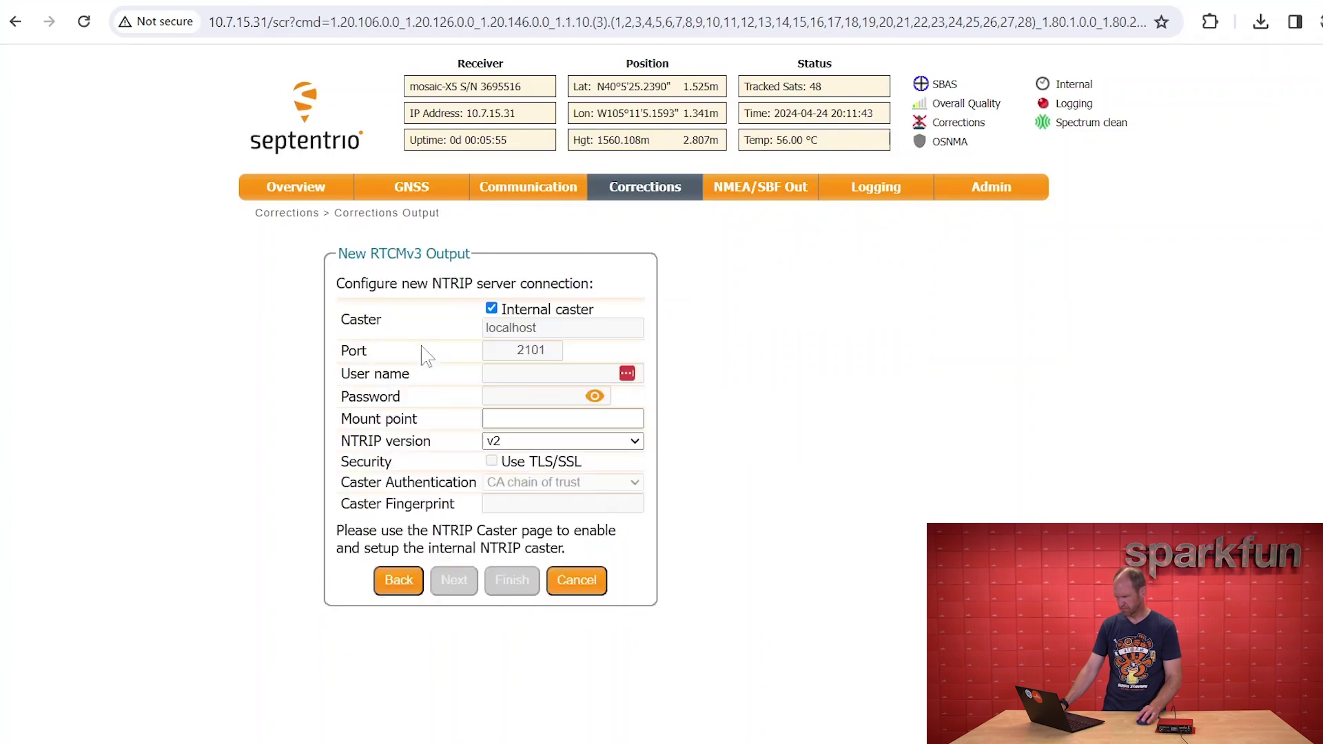
# Disable the internal caster and enter caster servers.onocoy.com, credentials and mount point USACOLNIW2
pyautogui.click(526, 422)
pyautogui.click(492, 308)
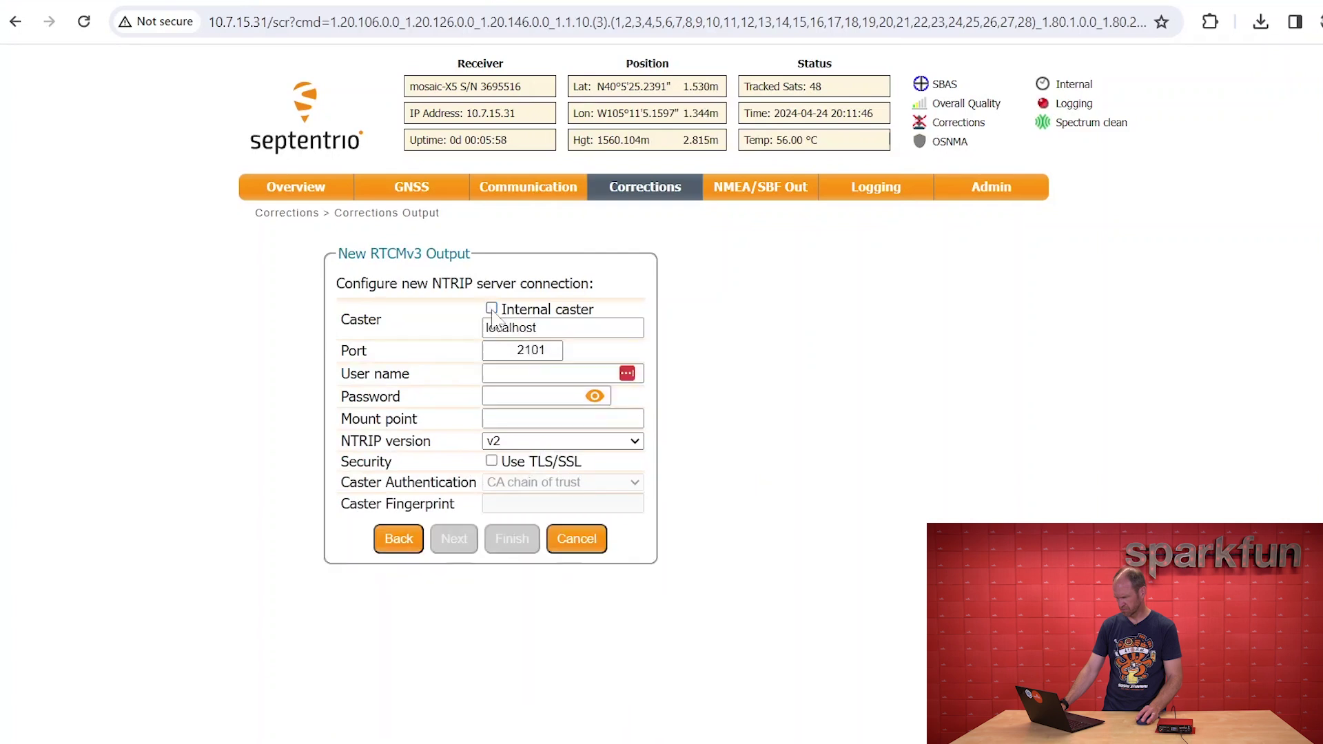
pyautogui.doubleClick(510, 328)
pyautogui.write('server.onocyo')
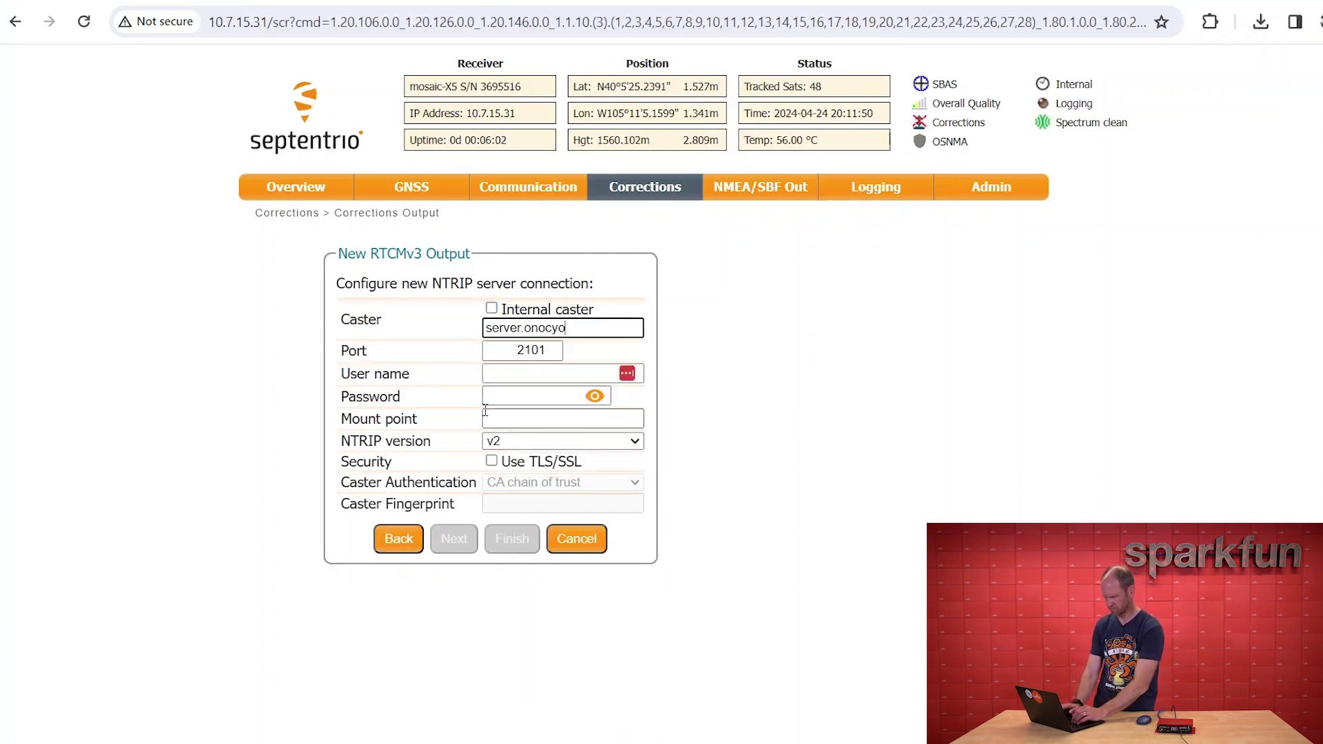
pyautogui.press('BackSpace')
pyautogui.press('BackSpace')
pyautogui.write('oy.c')
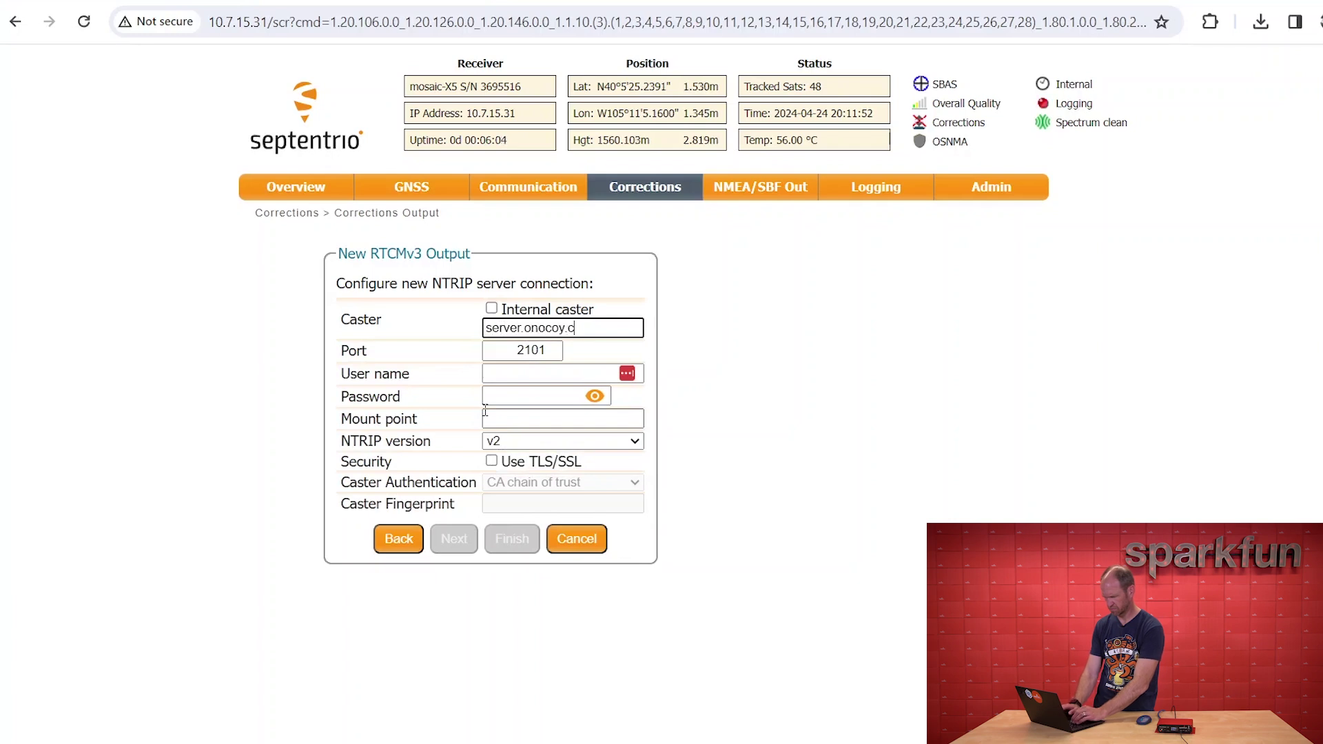
pyautogui.write('oms')
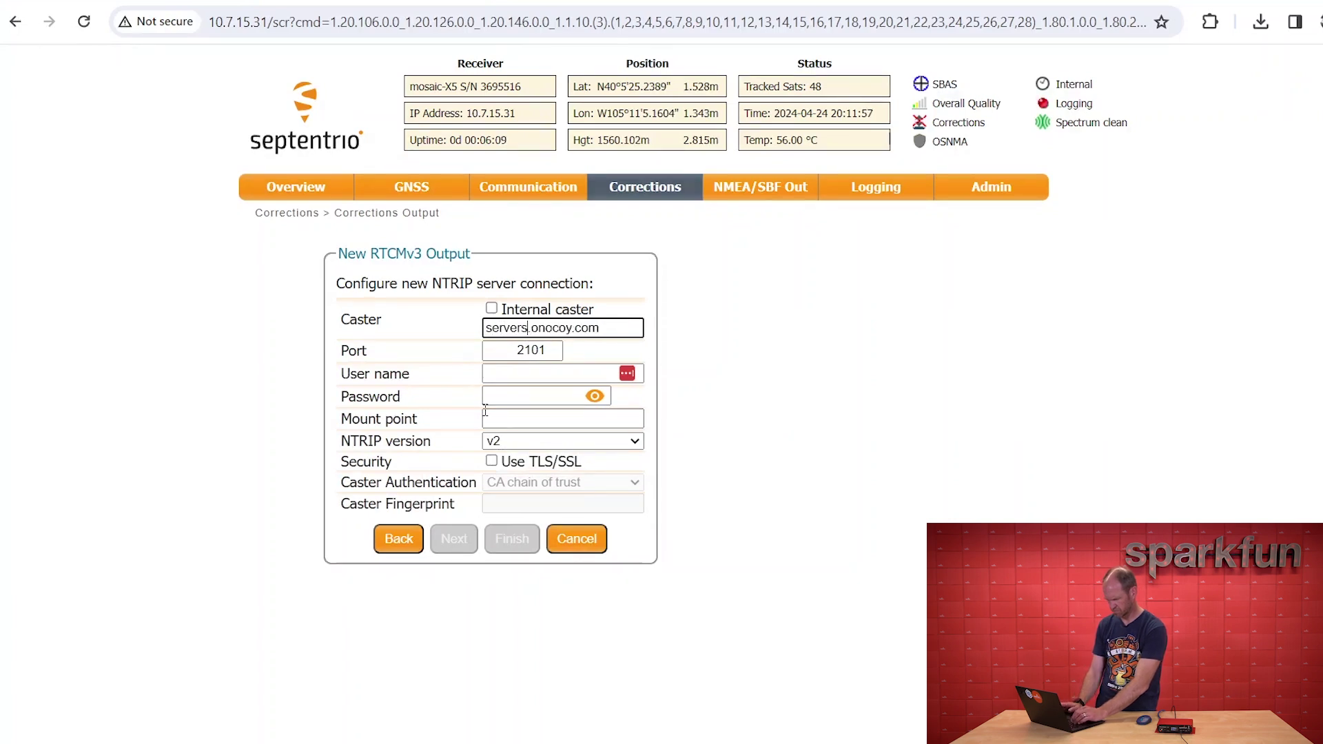
pyautogui.press('Tab')
pyautogui.press('Tab')
pyautogui.write('TotallyAdaptedEwe')
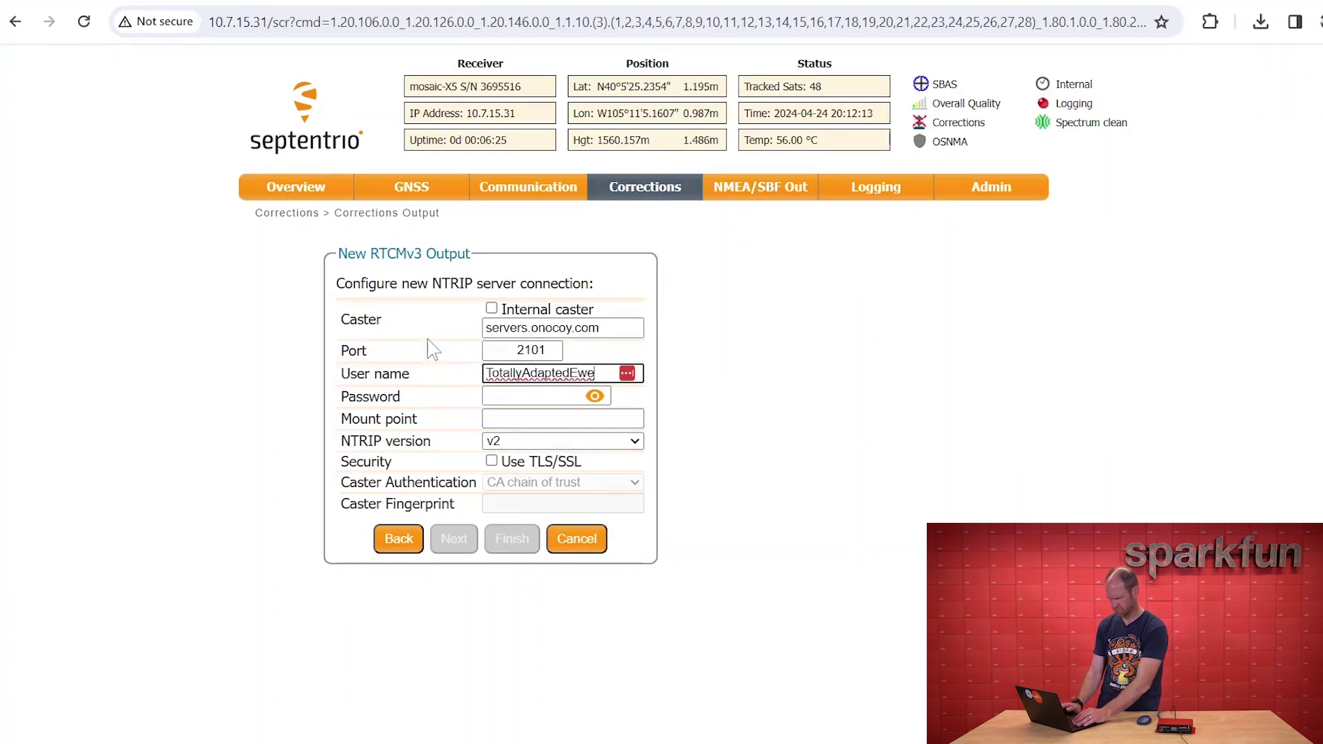
pyautogui.press('Tab')
pyautogui.hotkey('ctrl', 'v')
pyautogui.press('Tab')
pyautogui.hotkey('ctrl', 'v')
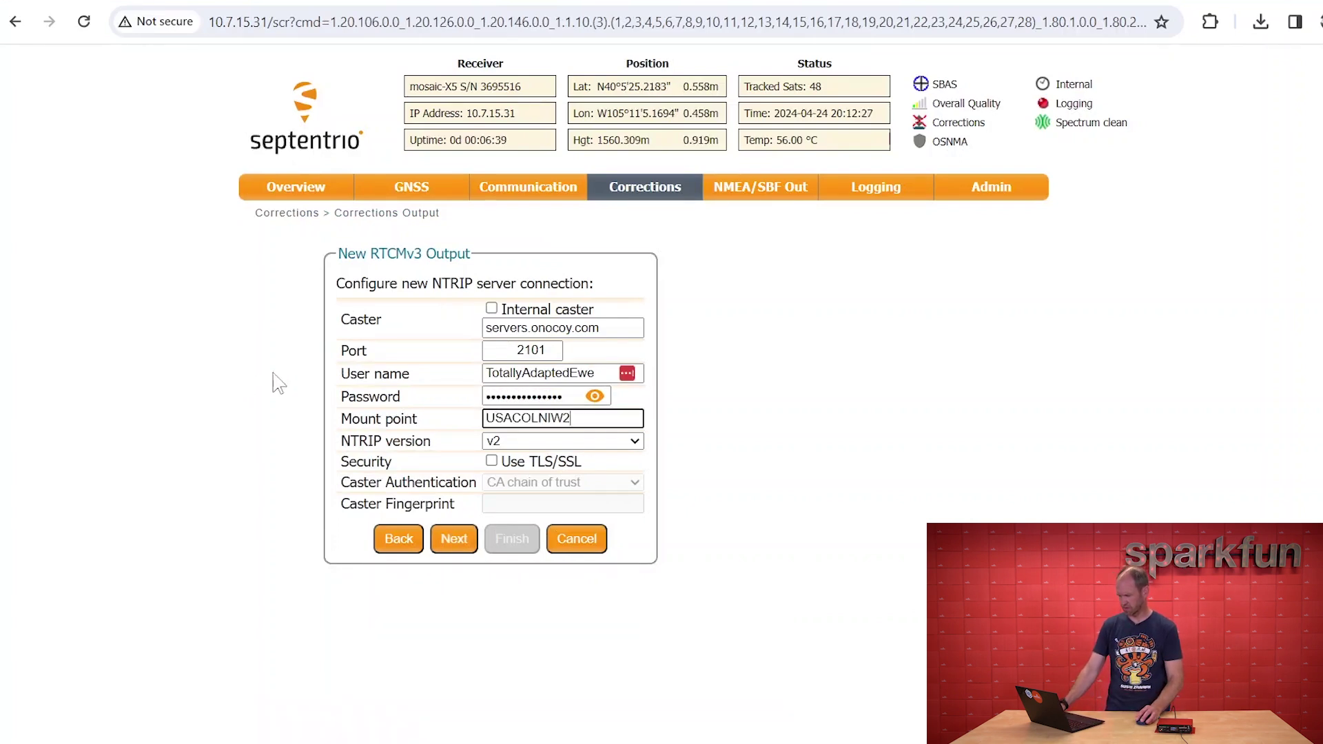
pyautogui.click(453, 539)
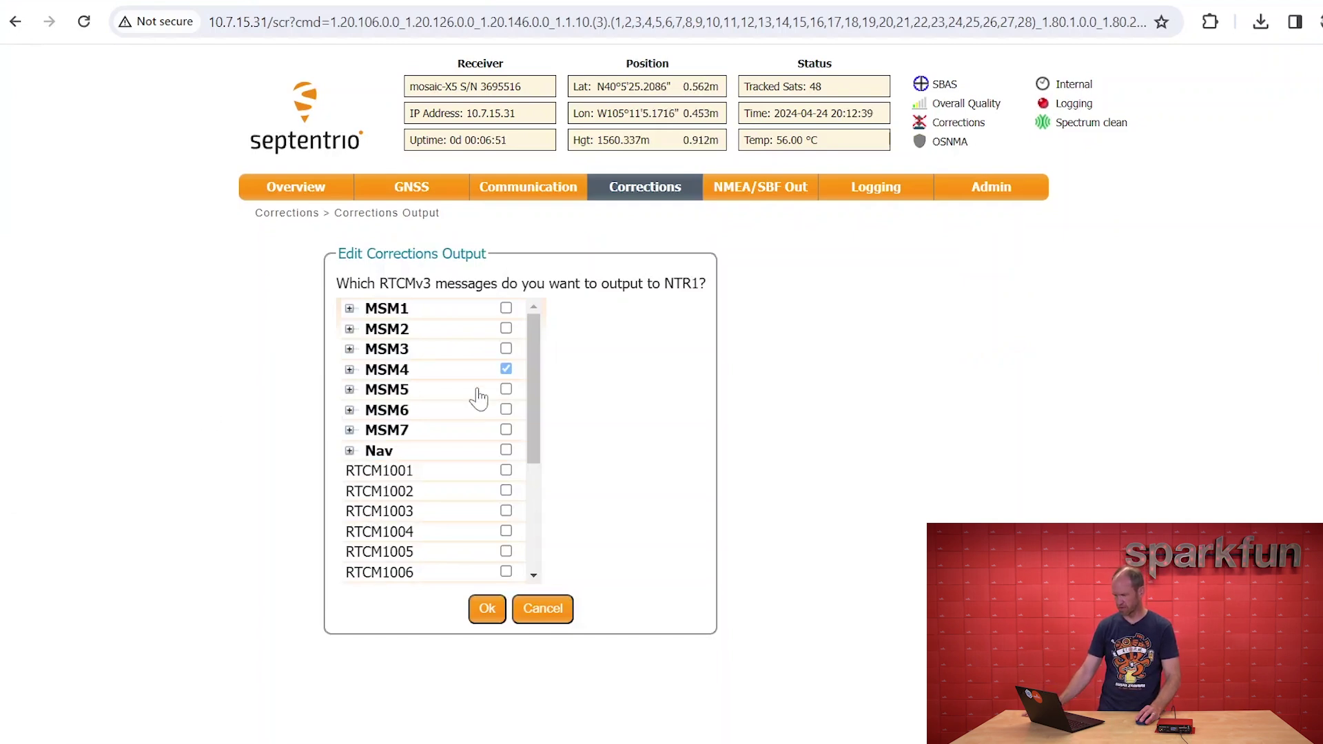
# Swap MSM4 for MSM7 messages 1077, 1087, 1097, 1127, 1137, add RTCM1005, and confirm
pyautogui.click(505, 370)
pyautogui.click(350, 430)
pyautogui.moveTo(532, 382); pyautogui.dragTo(529, 426)
pyautogui.click(508, 341)
pyautogui.click(507, 362)
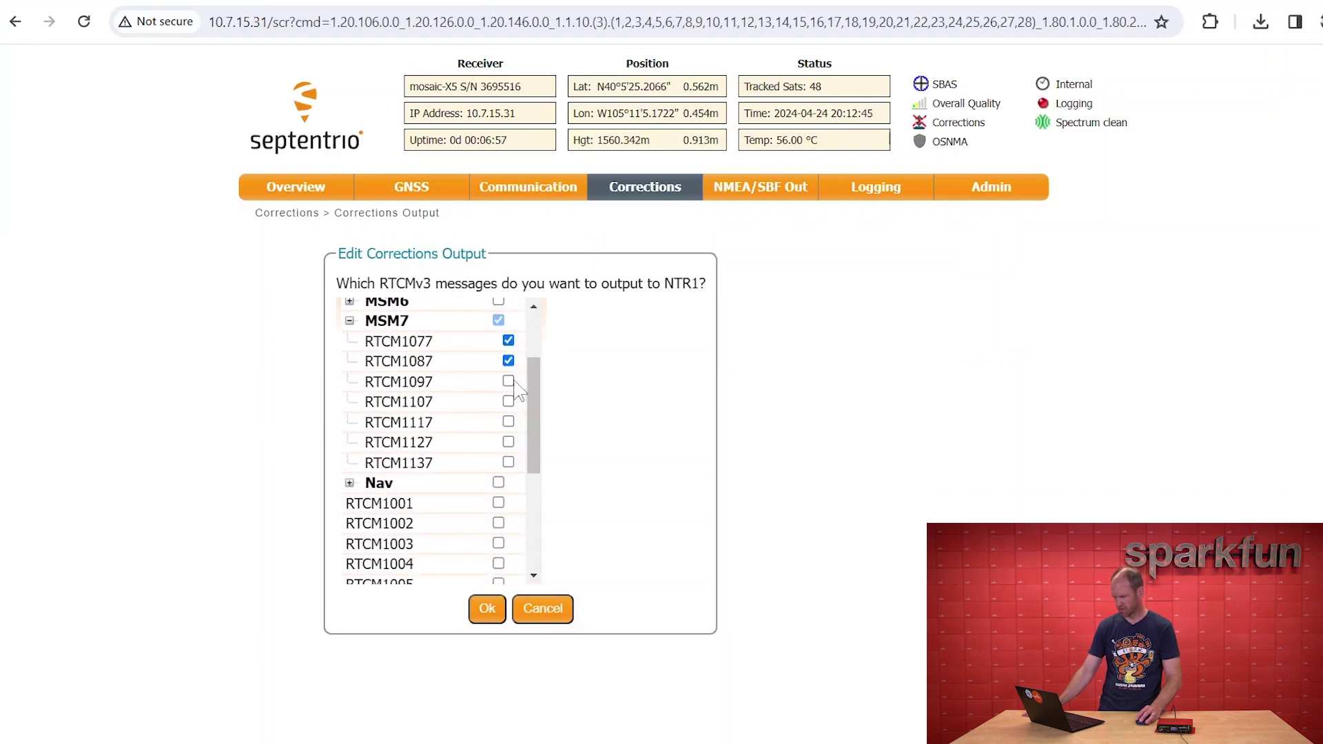
pyautogui.click(509, 381)
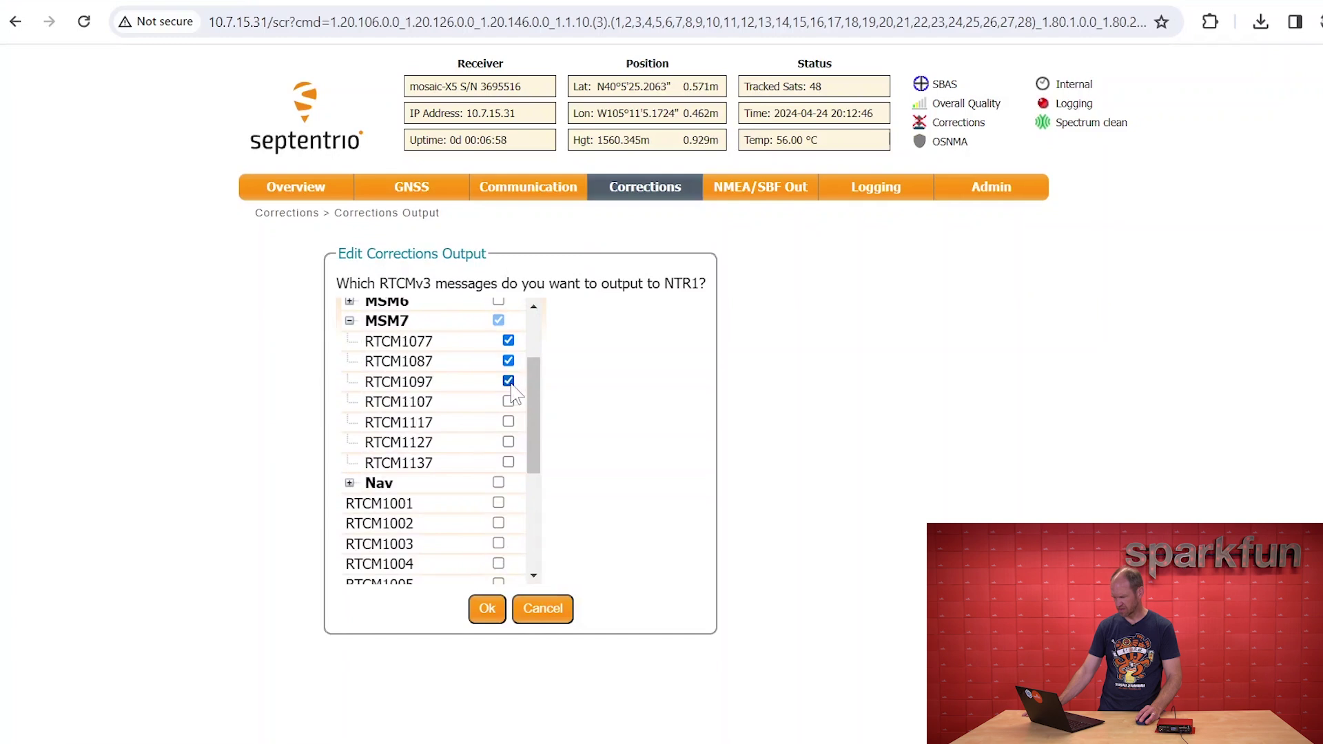
pyautogui.click(509, 444)
pyautogui.click(508, 462)
pyautogui.moveTo(537, 420); pyautogui.dragTo(534, 495)
pyautogui.click(499, 411)
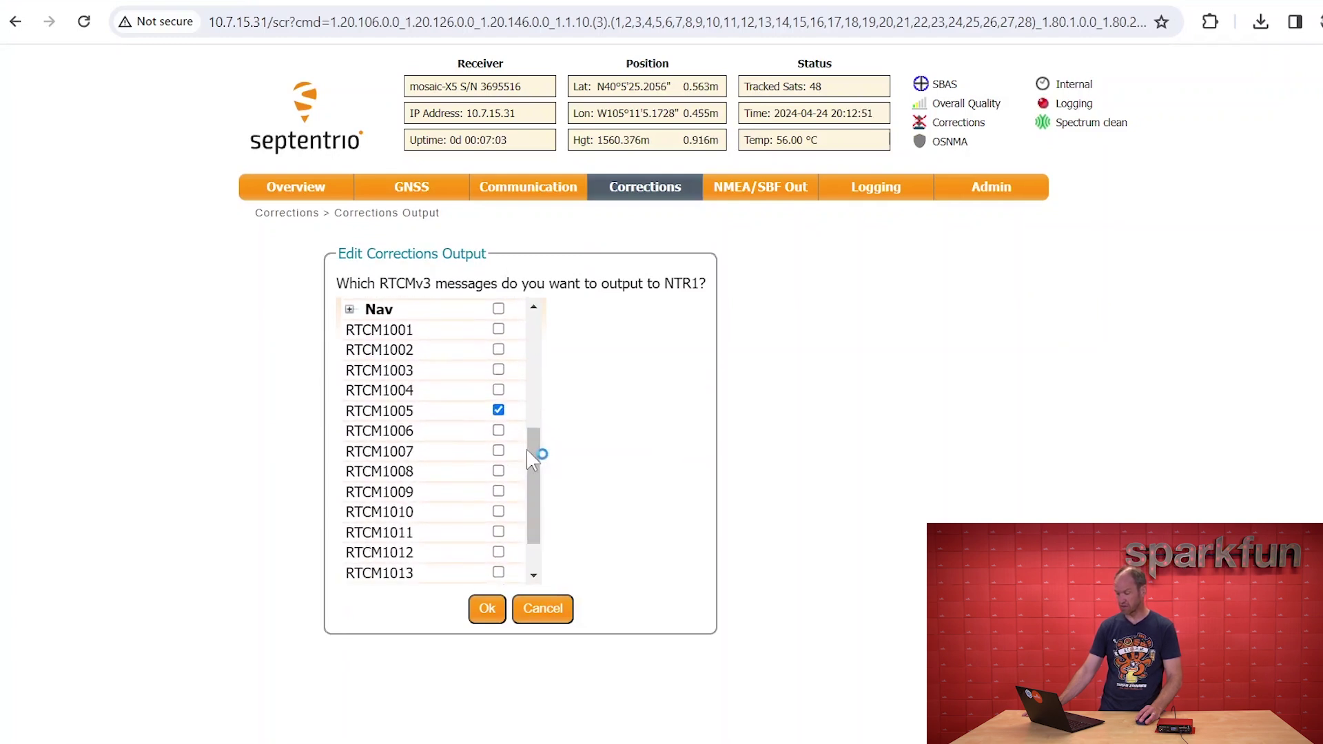
pyautogui.moveTo(537, 450); pyautogui.dragTo(536, 548)
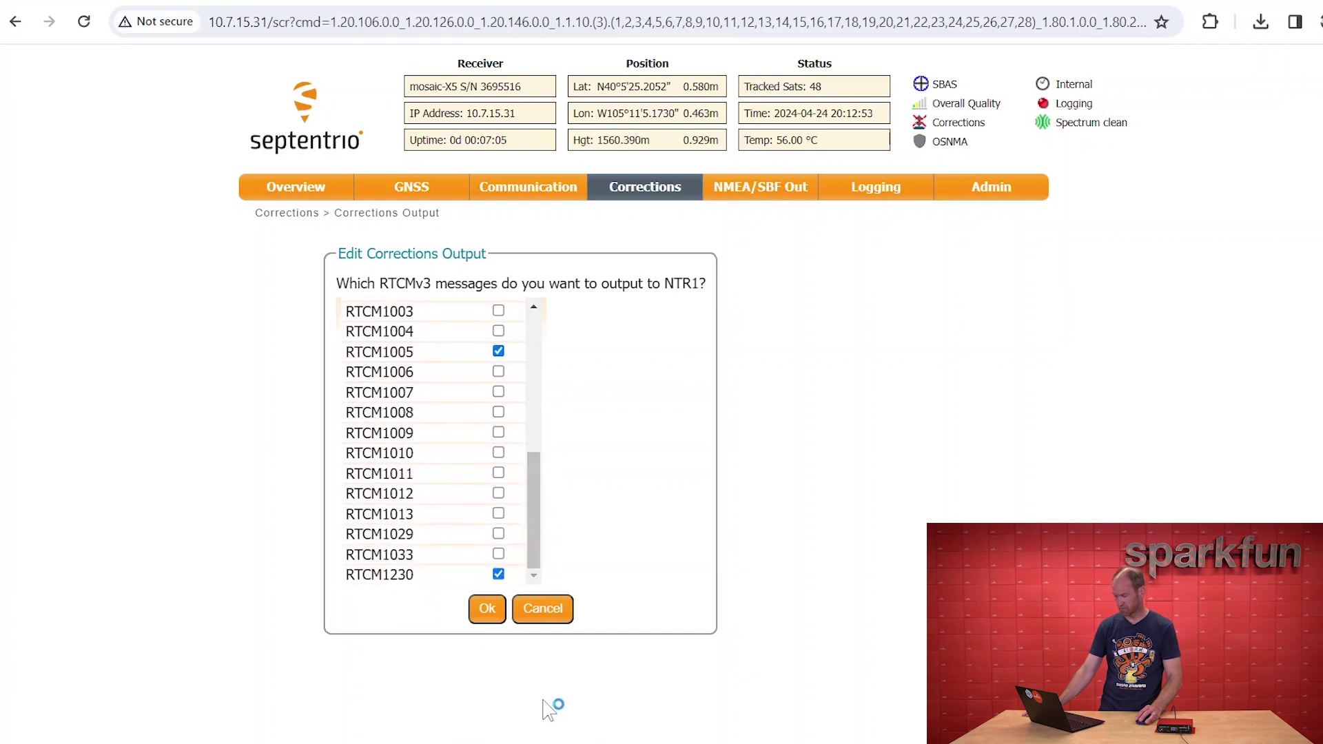
pyautogui.click(487, 610)
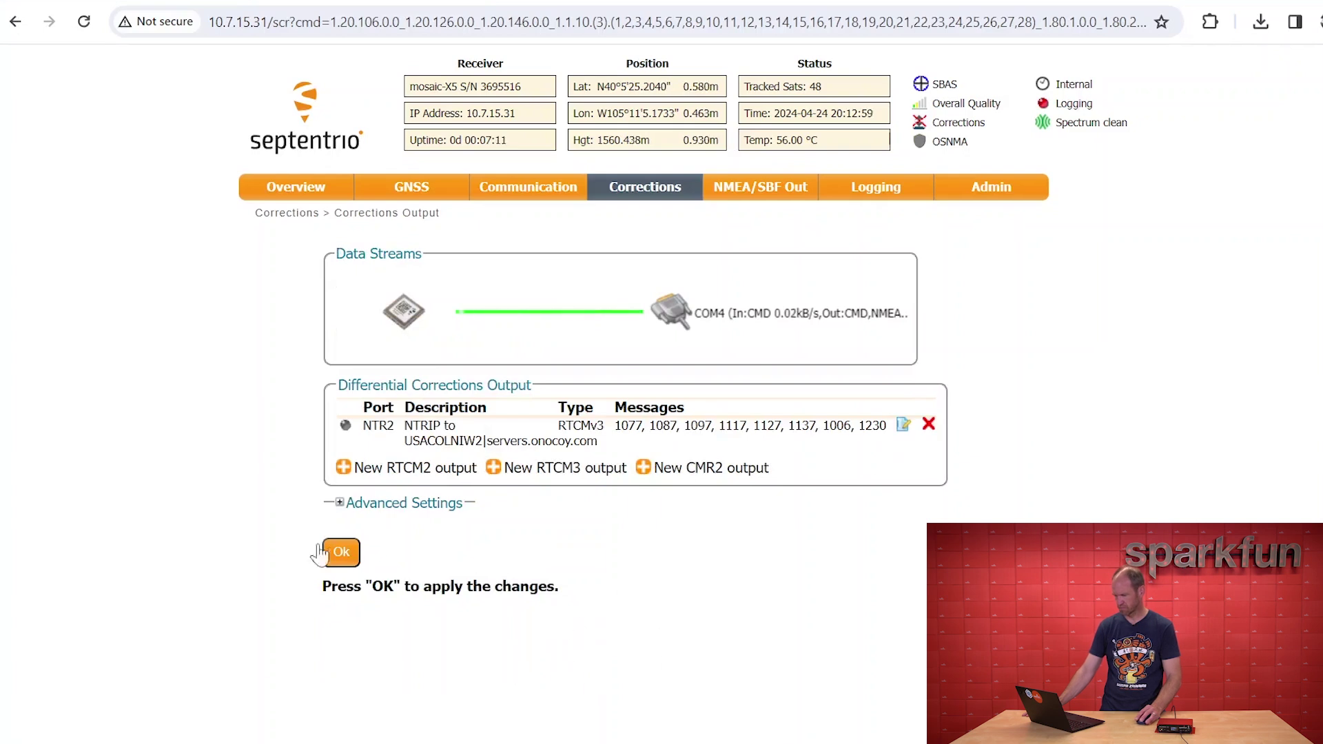
# Apply the new NTR2 NTRIP server output on the Corrections Output page
pyautogui.click(345, 554)
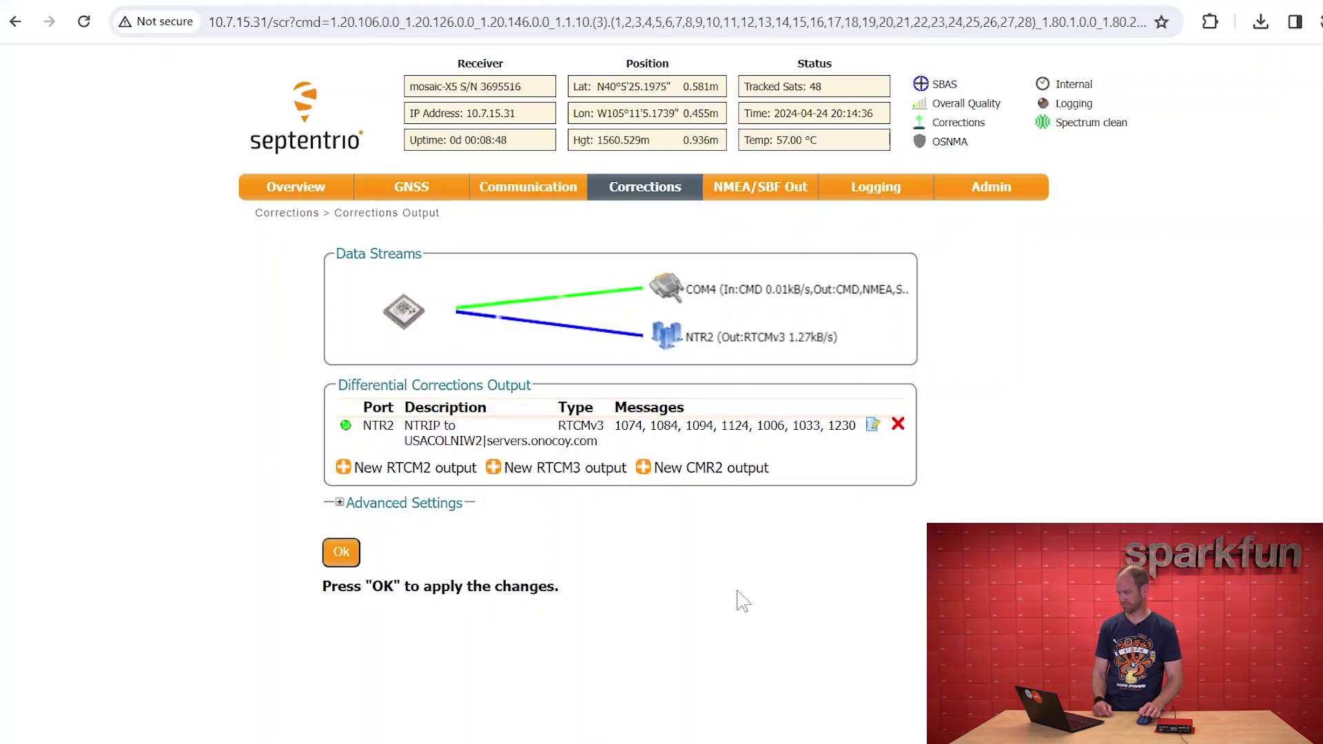
# Discard pending changes and start another new RTCM3 output as an NTRIP server
pyautogui.moveTo(614, 197)
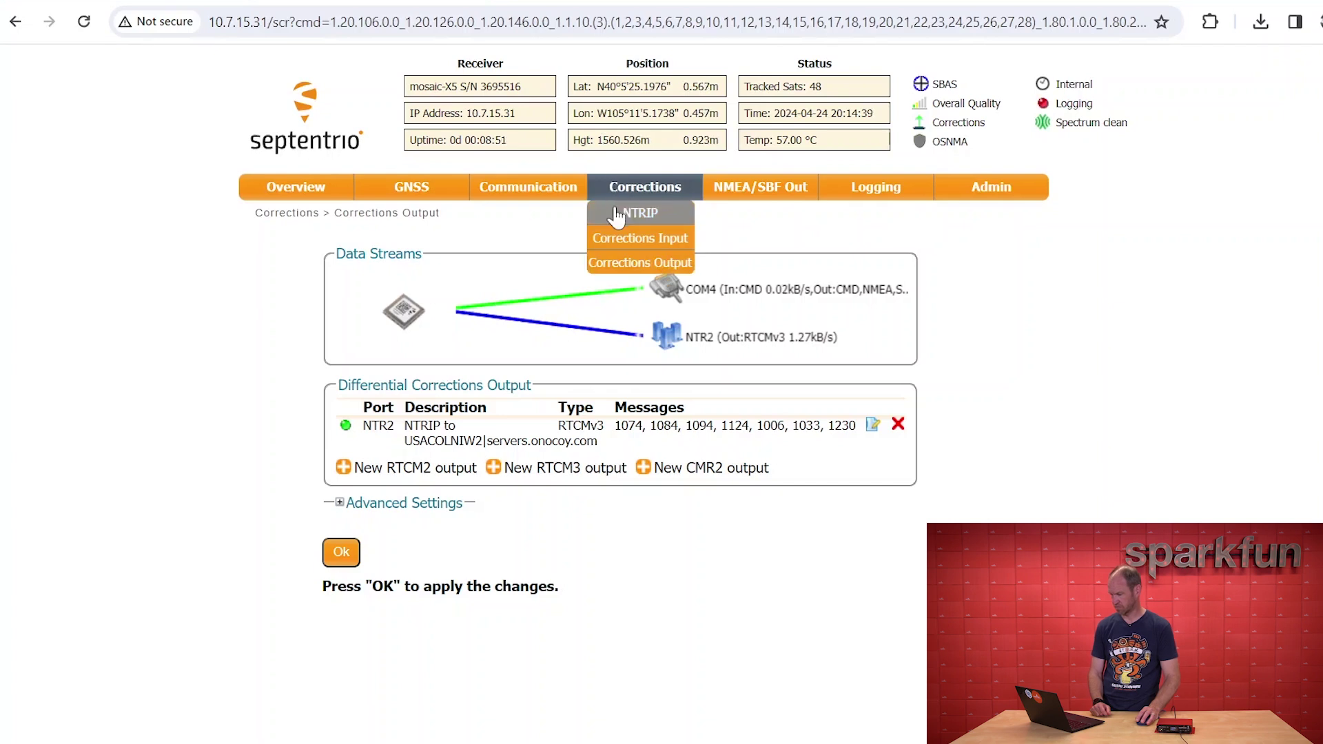
pyautogui.click(612, 263)
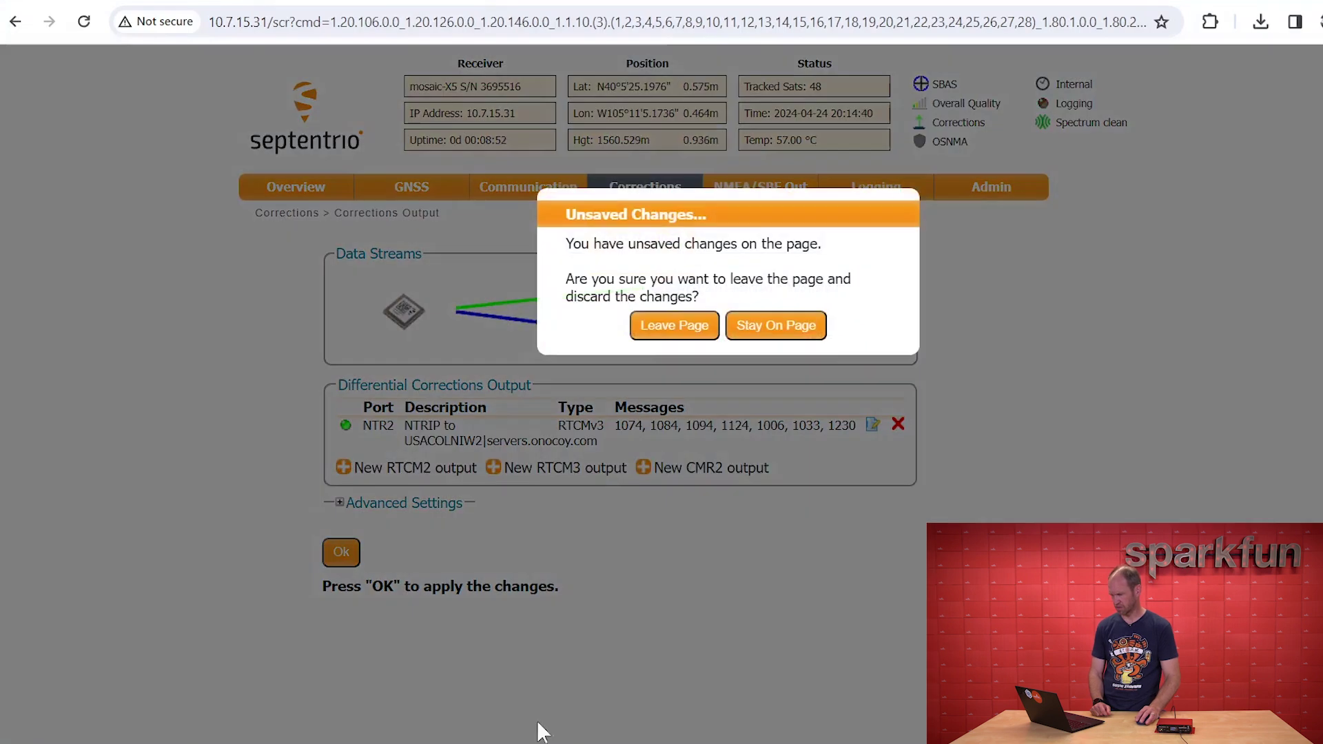
pyautogui.click(691, 343)
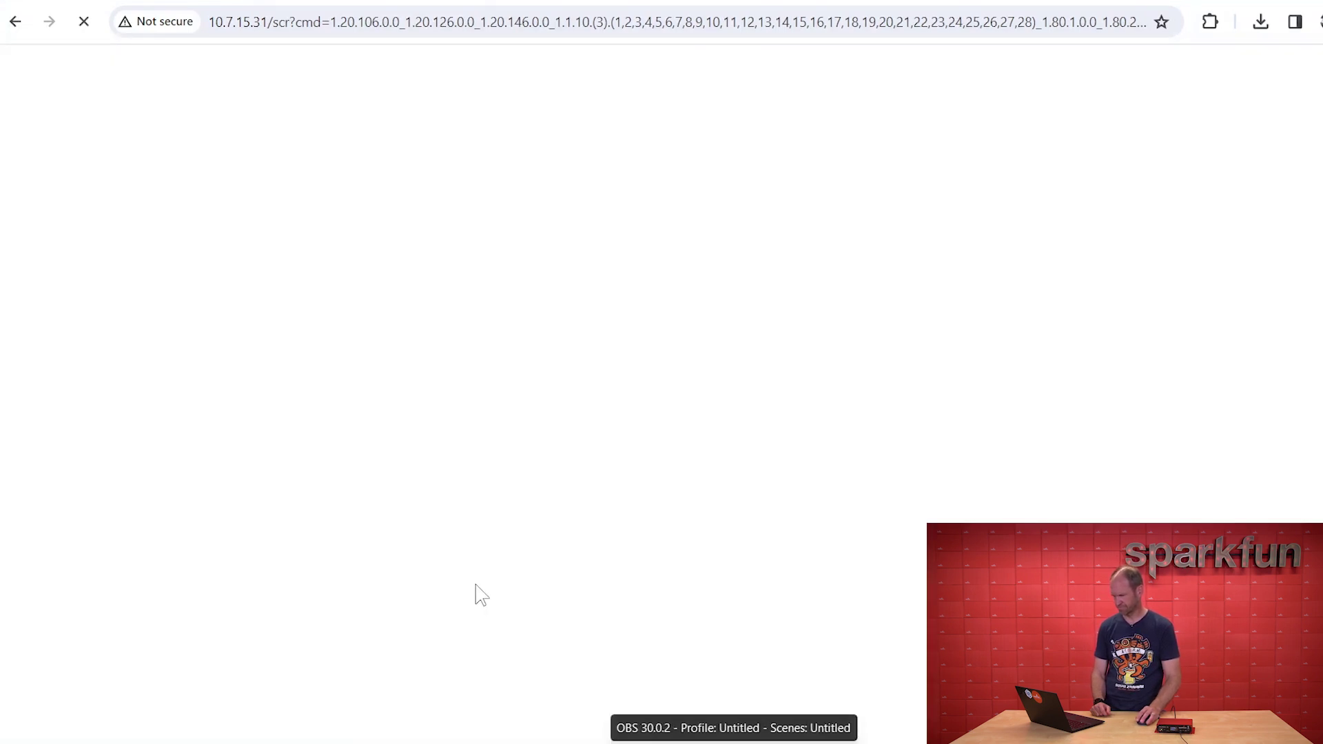
pyautogui.click(550, 464)
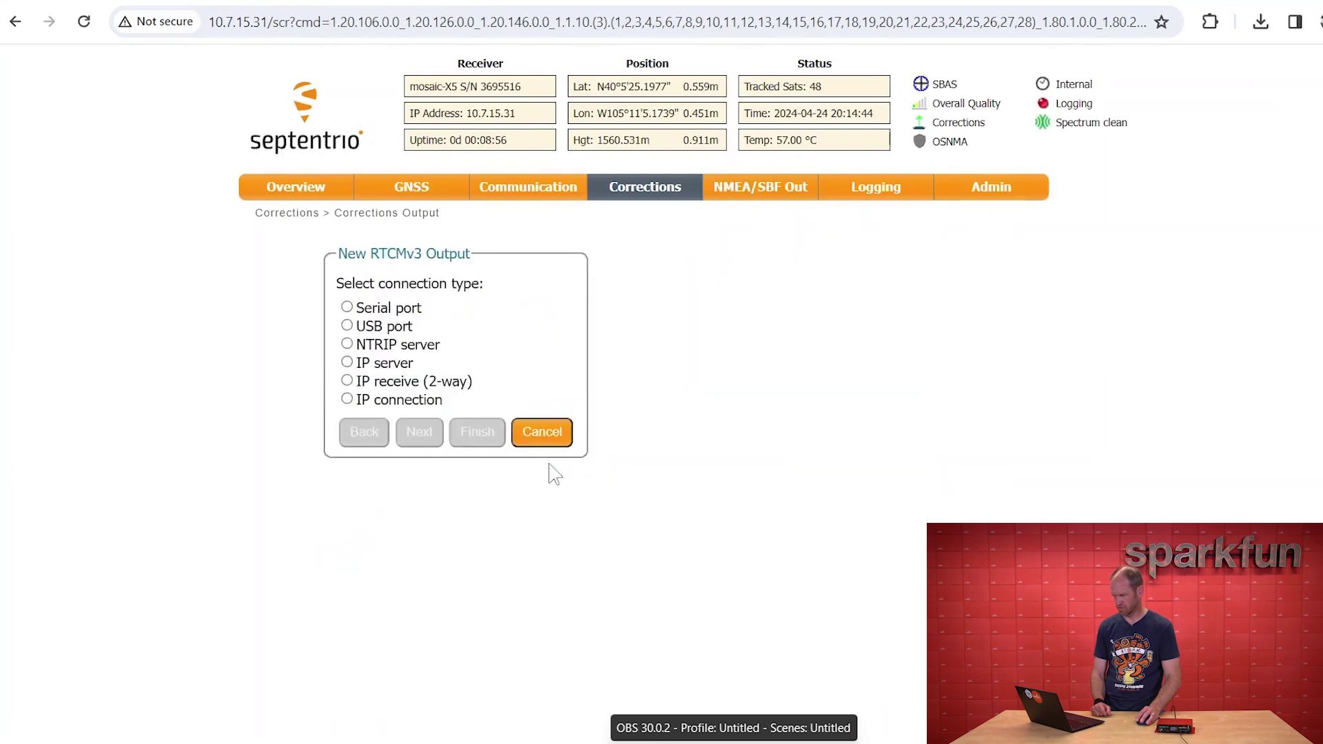
pyautogui.click(346, 344)
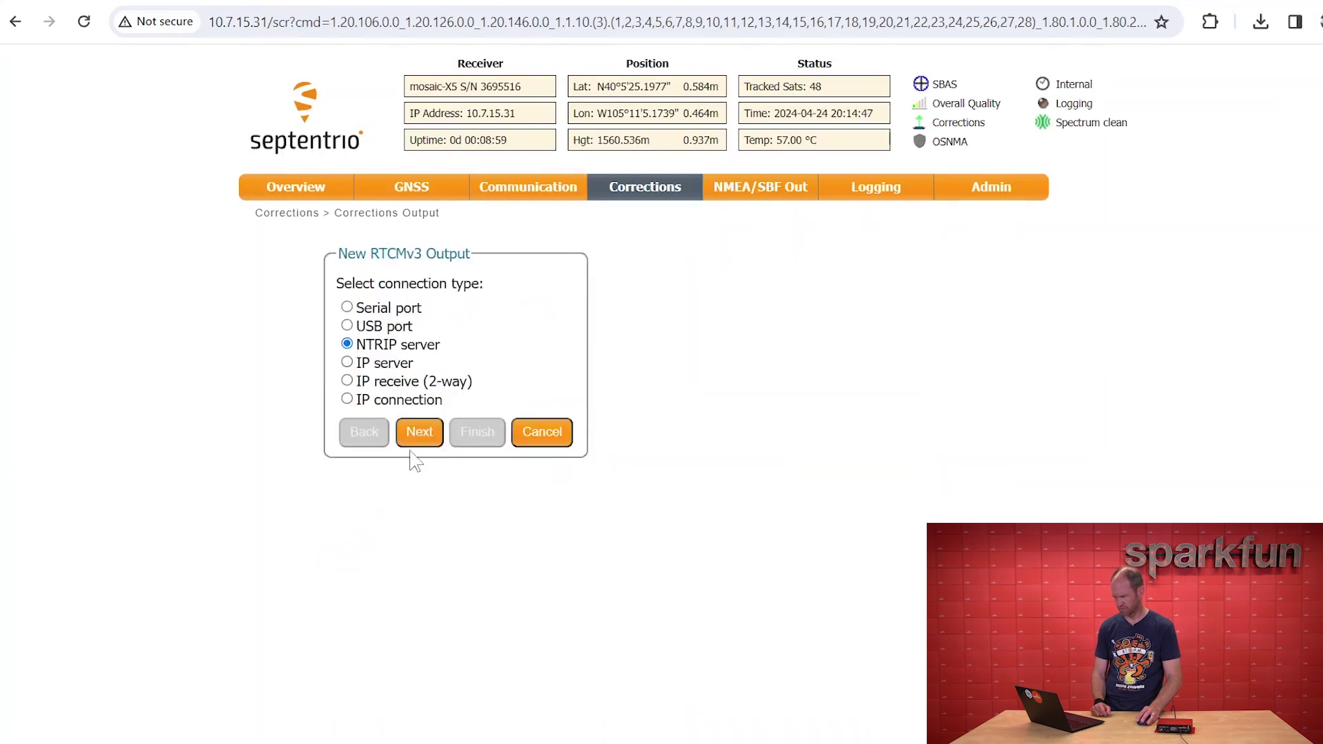
pyautogui.click(419, 442)
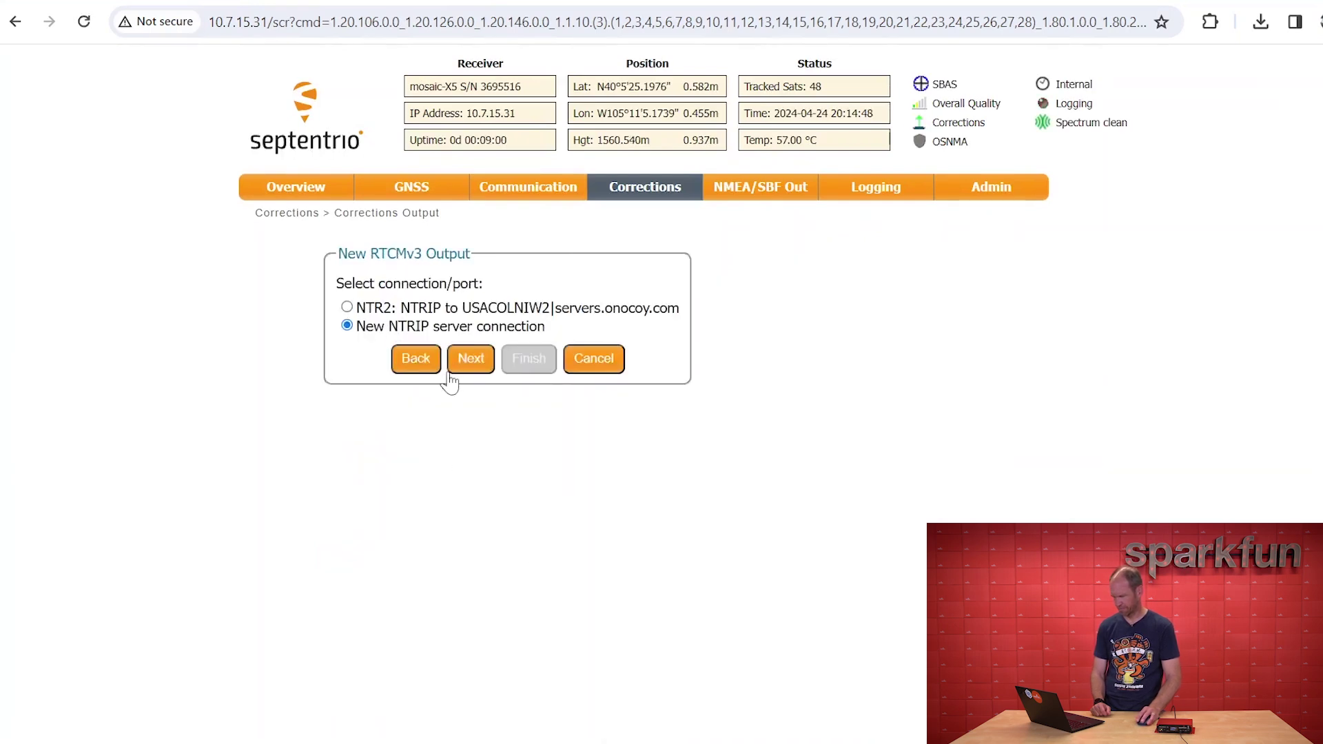
pyautogui.click(465, 360)
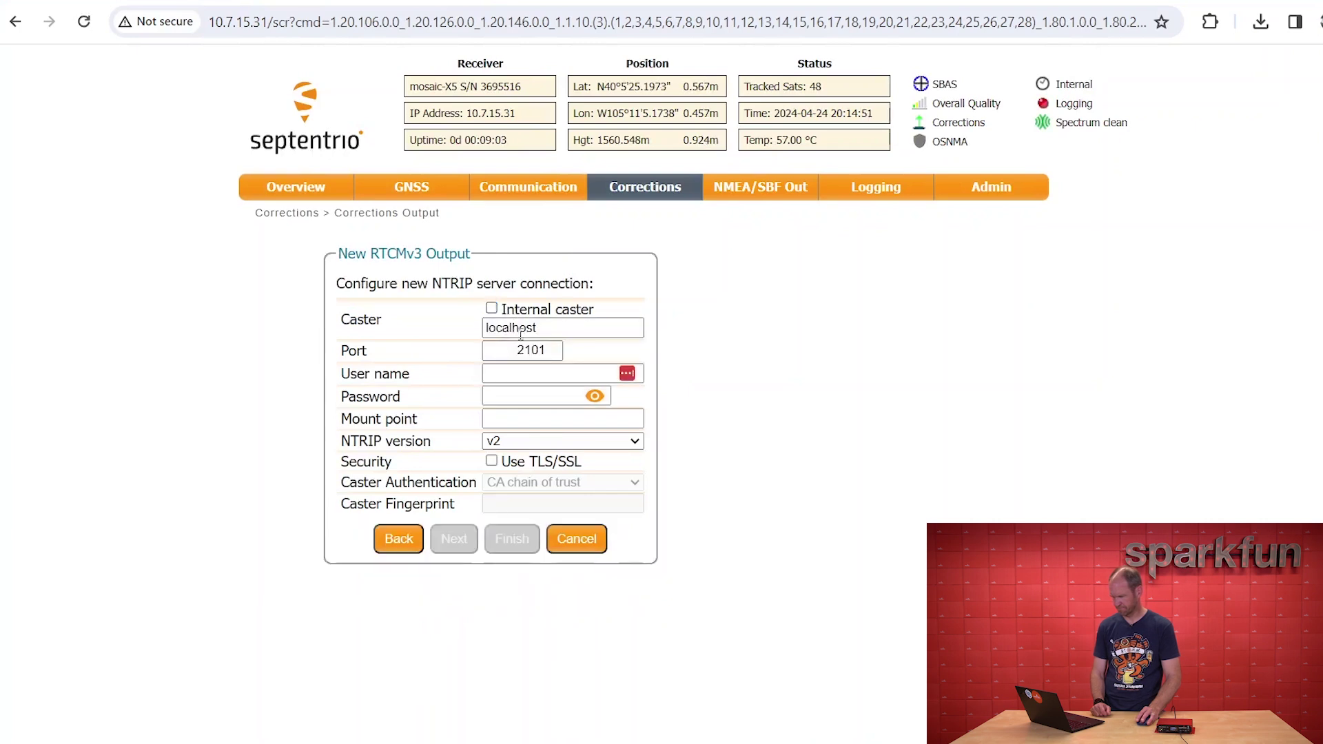
# Set caster rtk2go.com, the account password, mount point bldr_dwntwn2 and NTRIP version v1
pyautogui.doubleClick(521, 329)
pyautogui.write('rtk2')
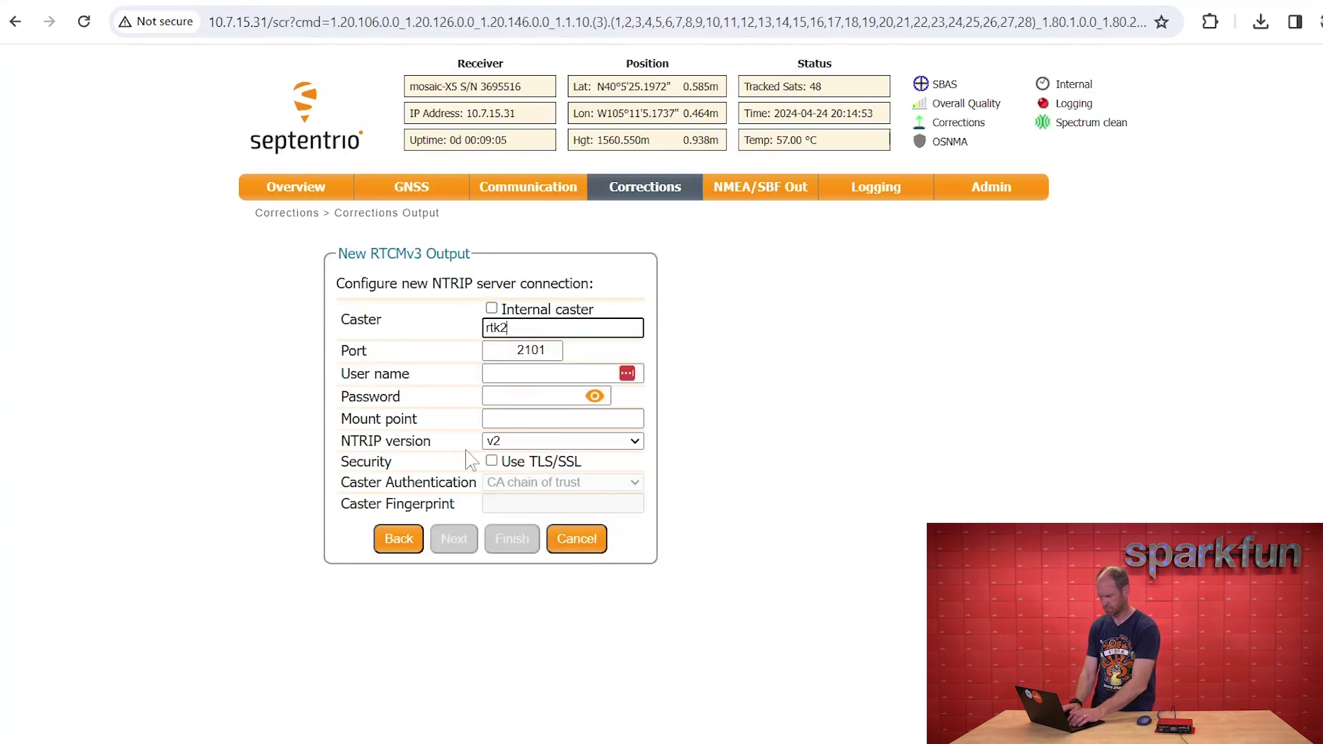
pyautogui.press('Tab')
pyautogui.press('Tab')
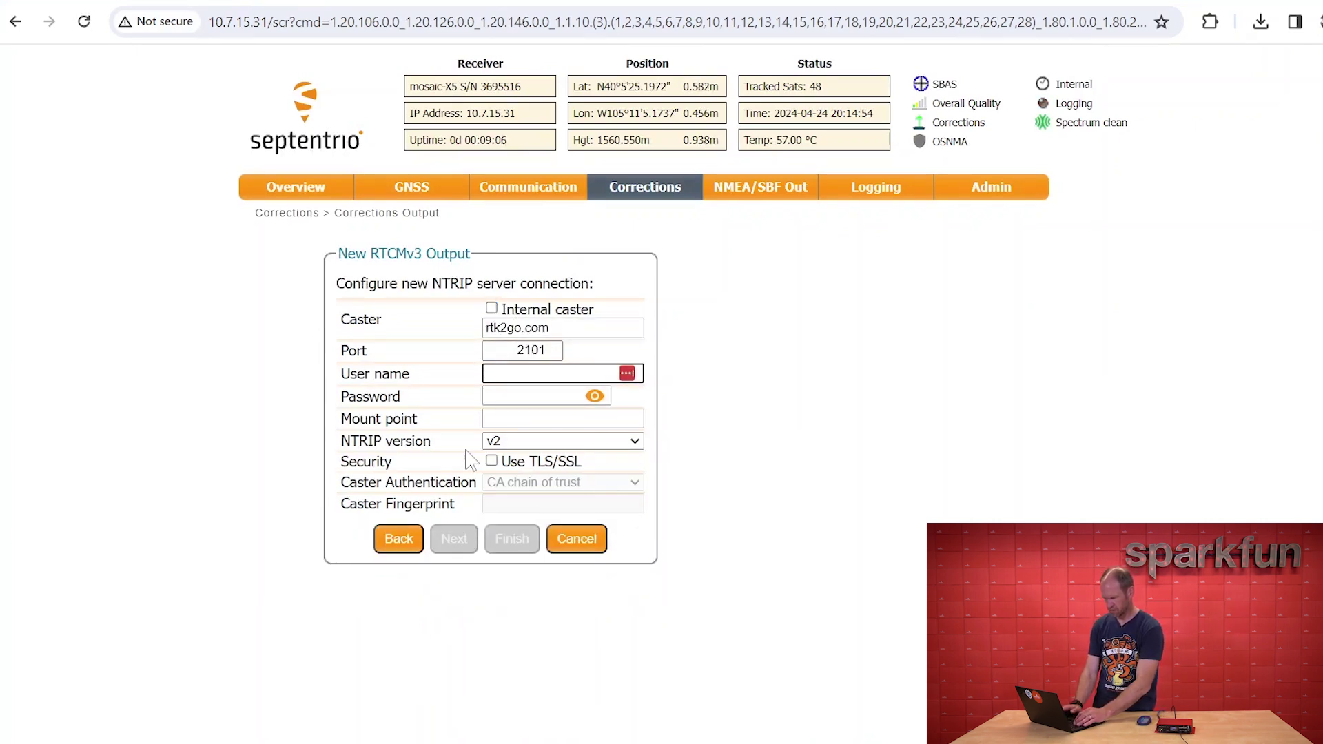
pyautogui.press('Tab')
pyautogui.write('************')
pyautogui.press('Tab')
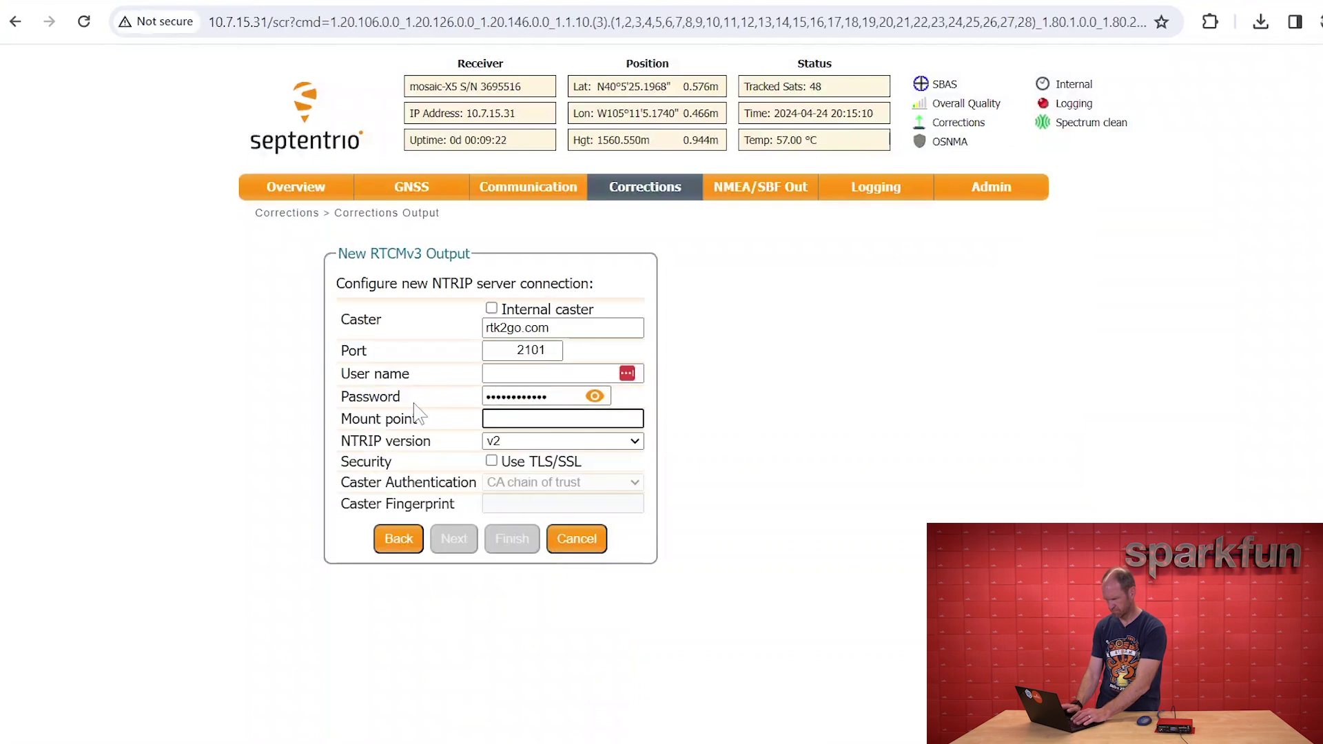
pyautogui.write('bldr_dwntwn2')
pyautogui.hotkey('shift', 'Tab')
pyautogui.write('********')
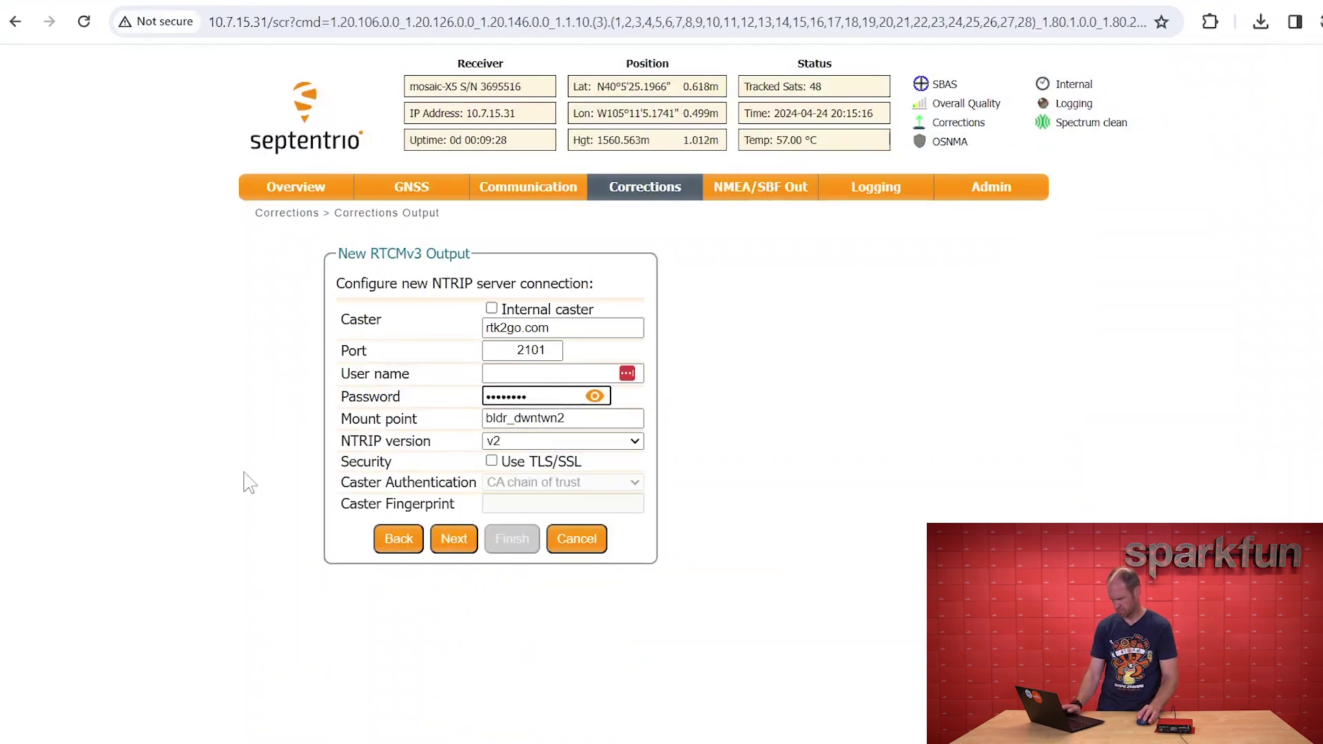
pyautogui.click(498, 442)
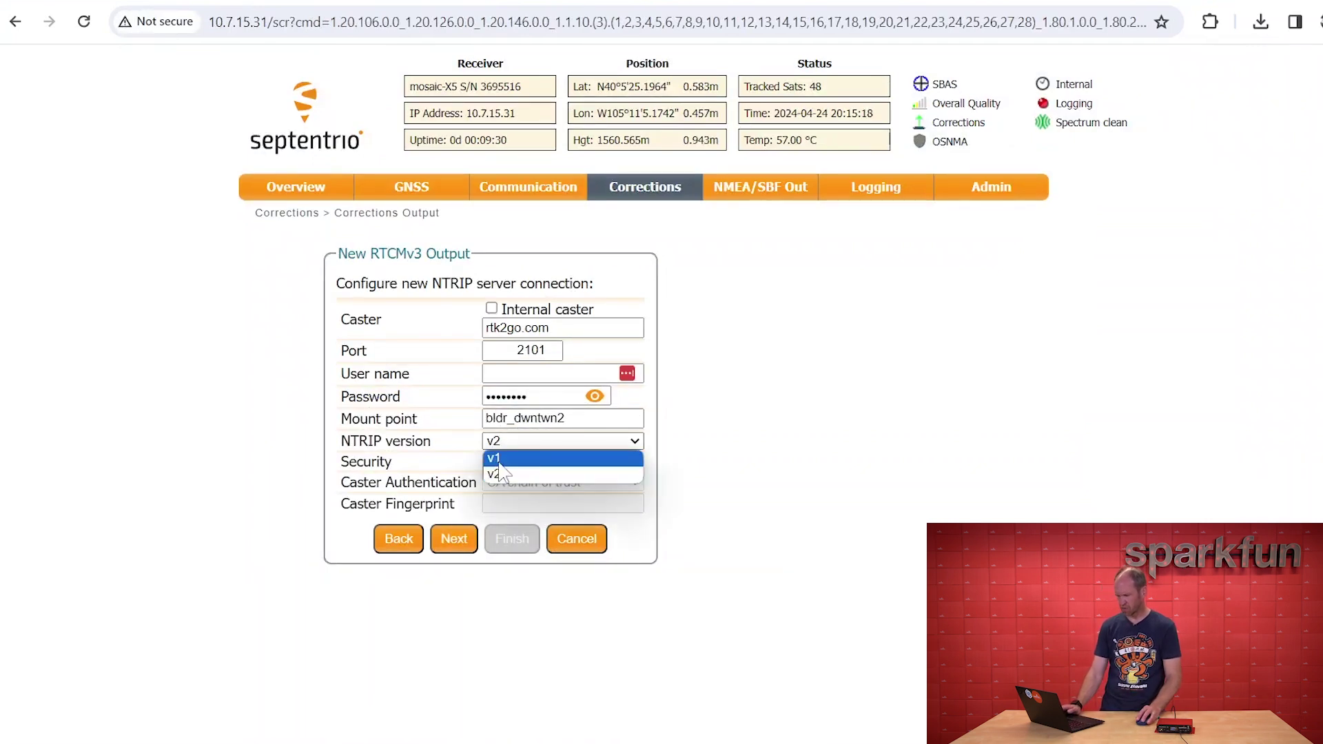
pyautogui.click(499, 460)
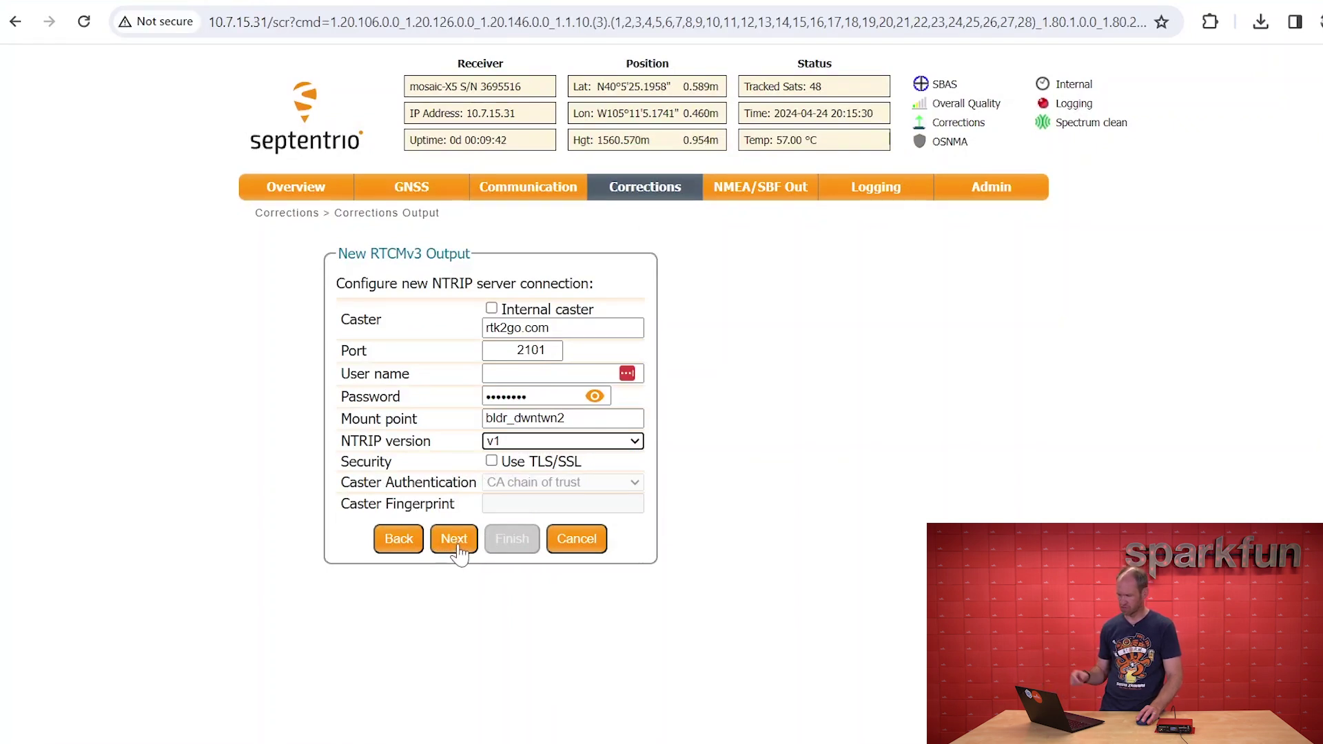
pyautogui.click(454, 547)
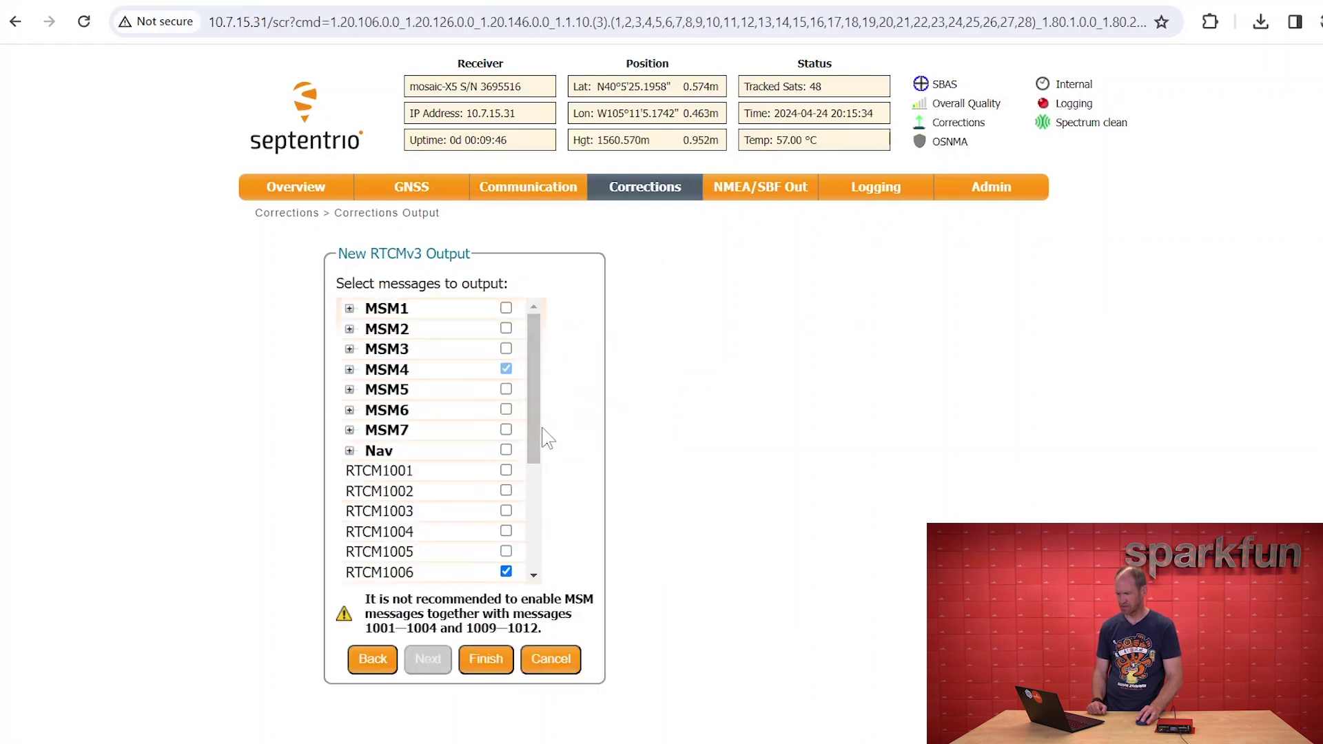
# Replace RTCM1006 with RTCM1005 in the rtk2go output, finish the wizard, and apply
pyautogui.moveTo(539, 426); pyautogui.dragTo(564, 606)
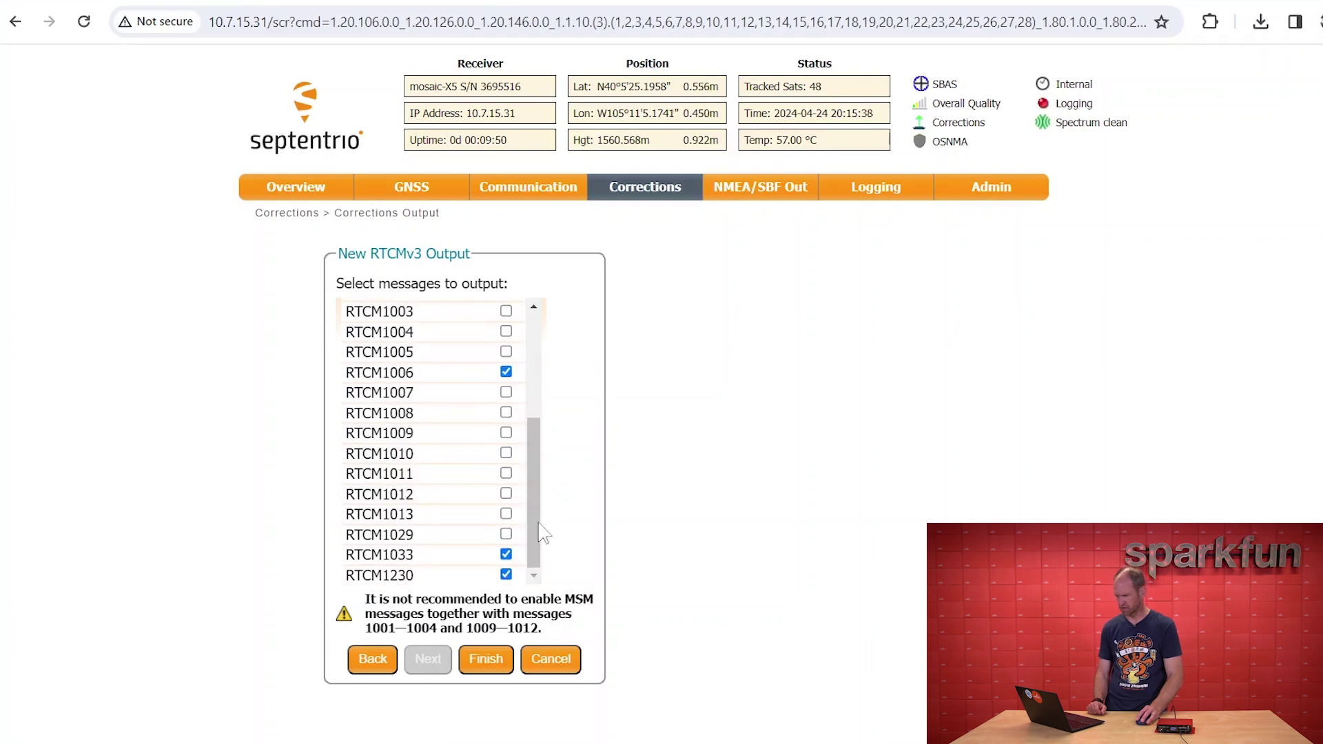
pyautogui.click(506, 351)
pyautogui.click(506, 372)
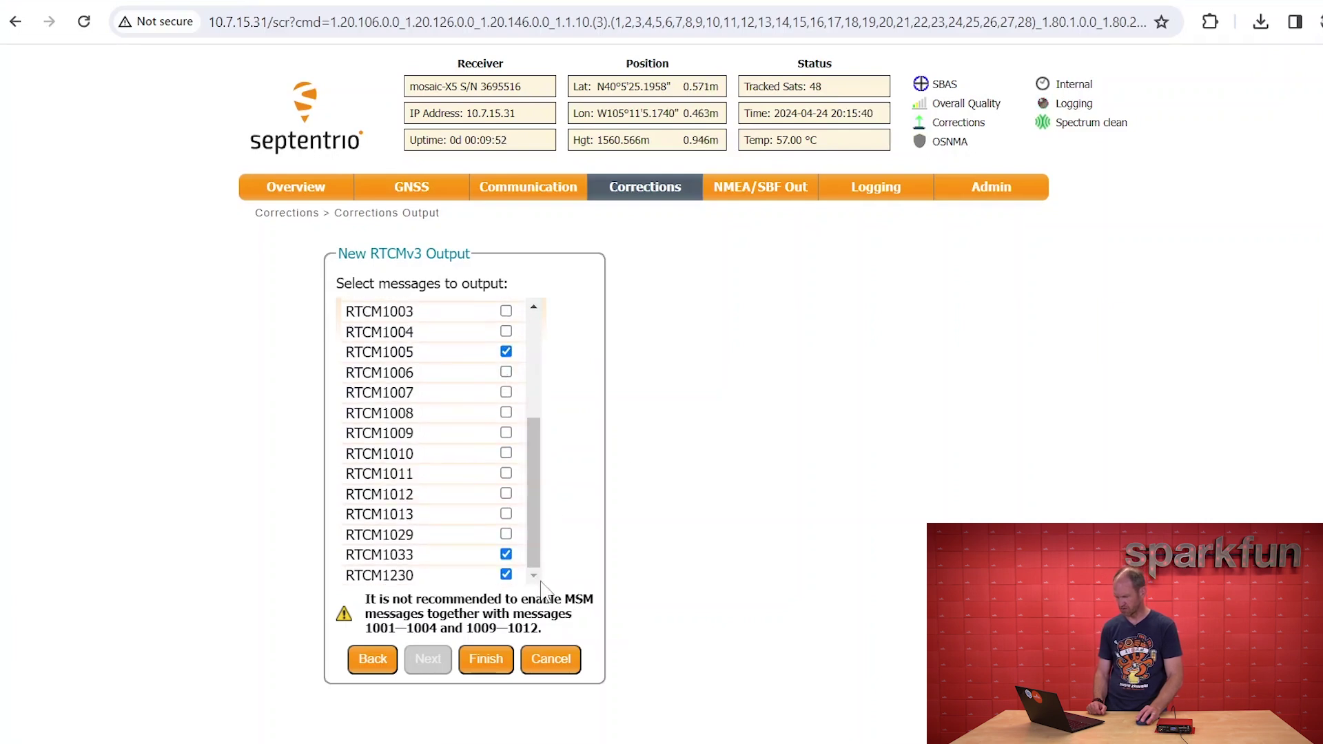
pyautogui.click(482, 663)
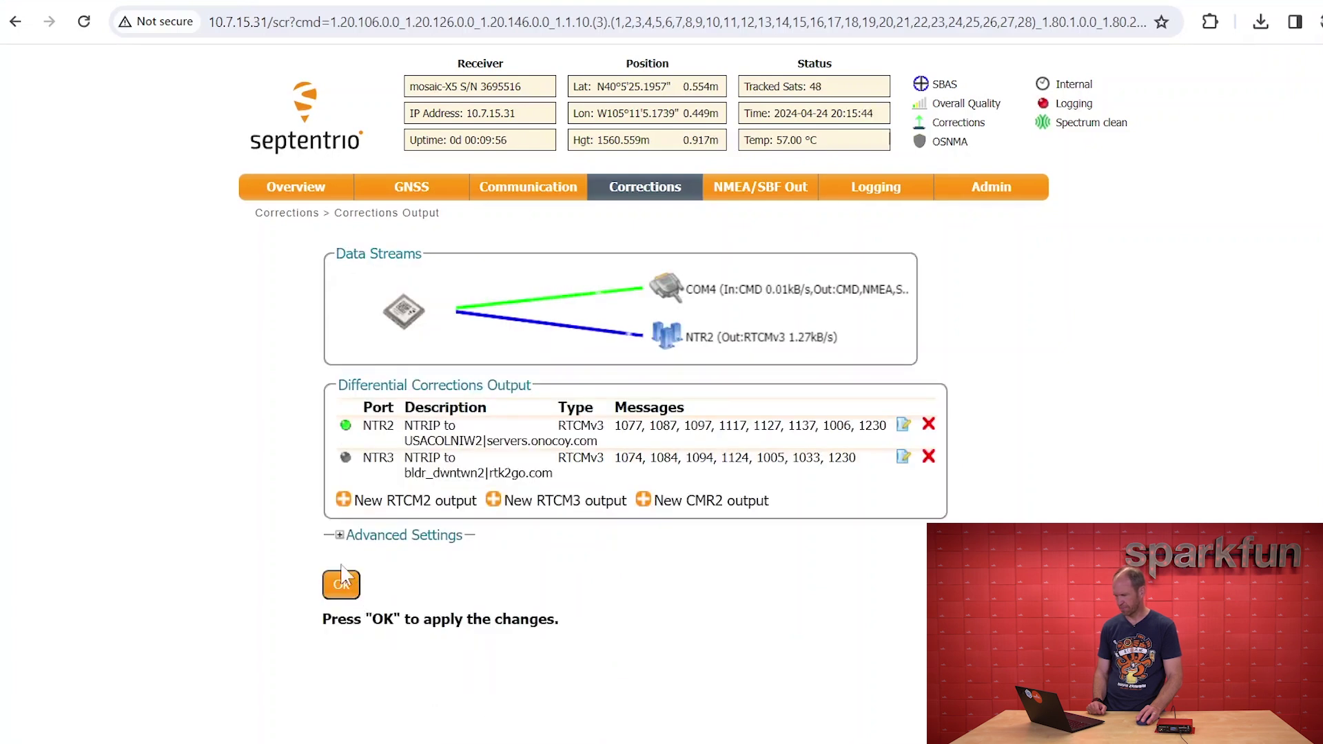
pyautogui.click(345, 586)
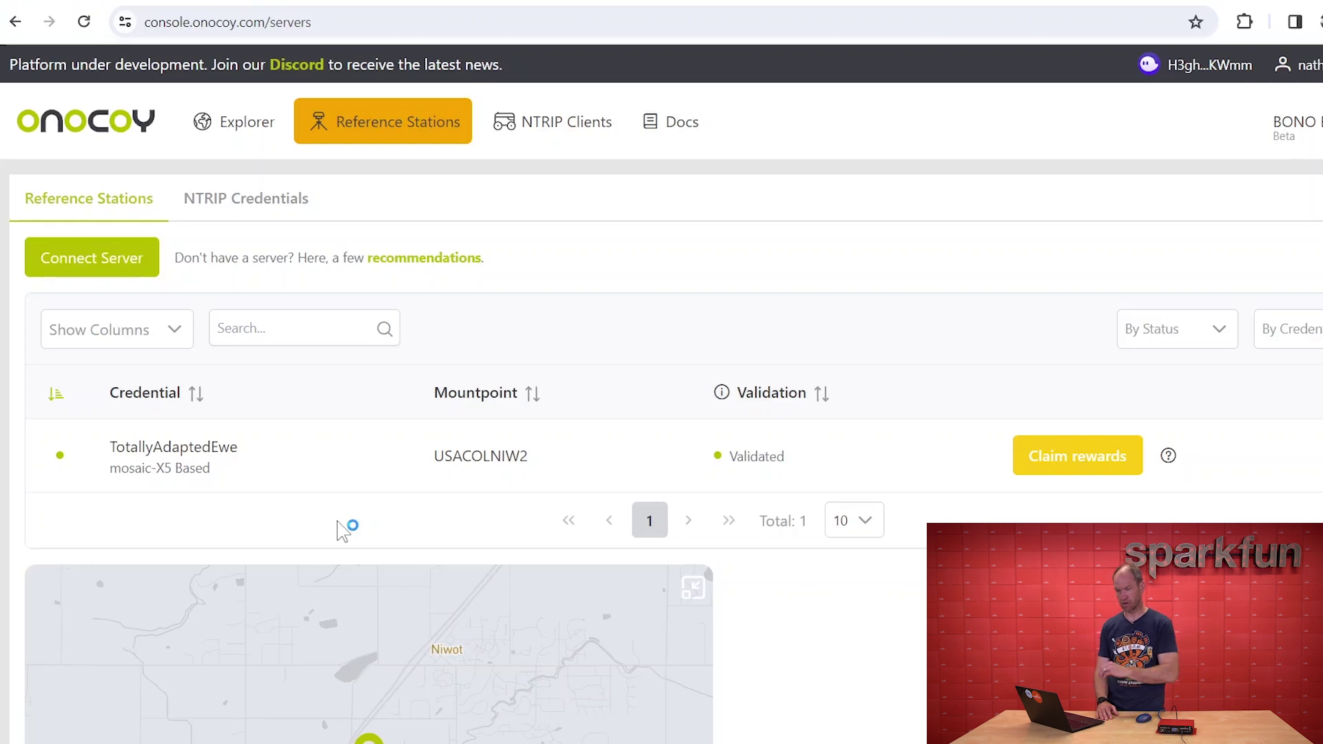
# Review the USACOLNIW2 station's detail page in Onocoy Console
pyautogui.click(171, 456)
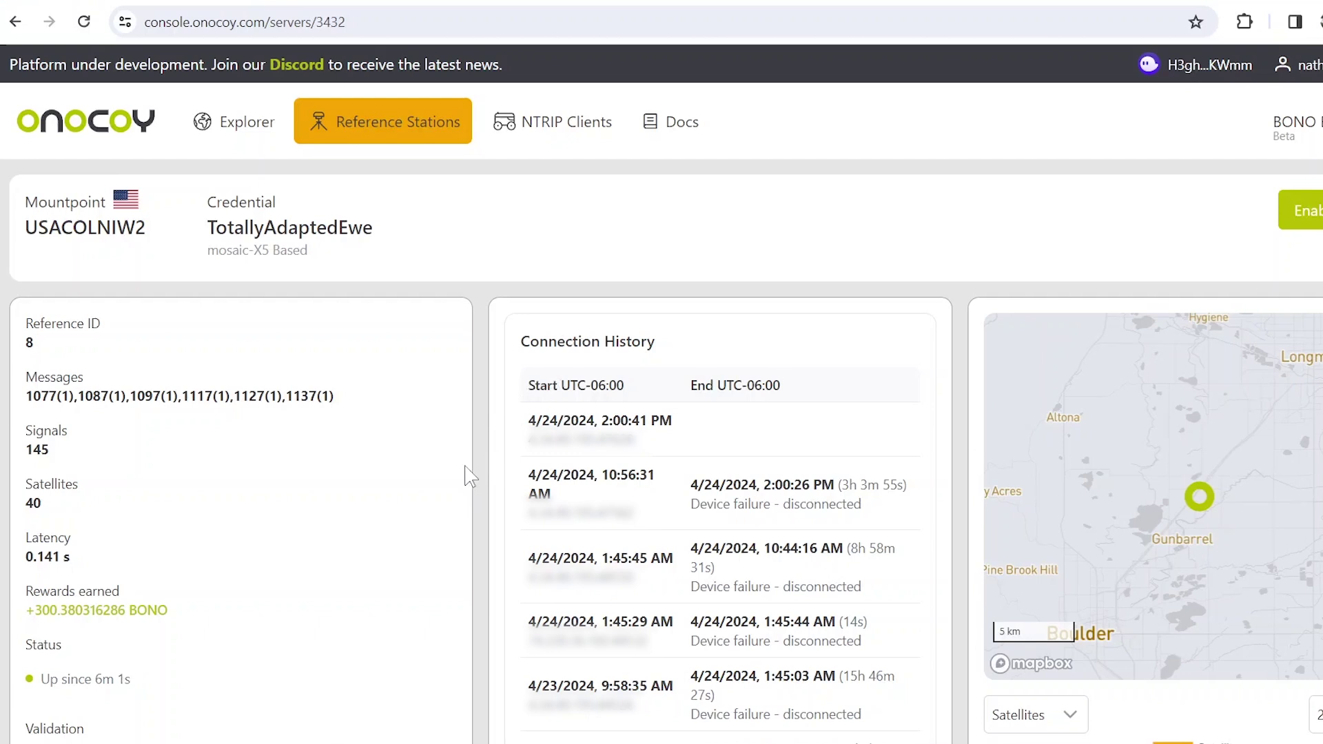
pyautogui.scroll(-5, 469, 476)
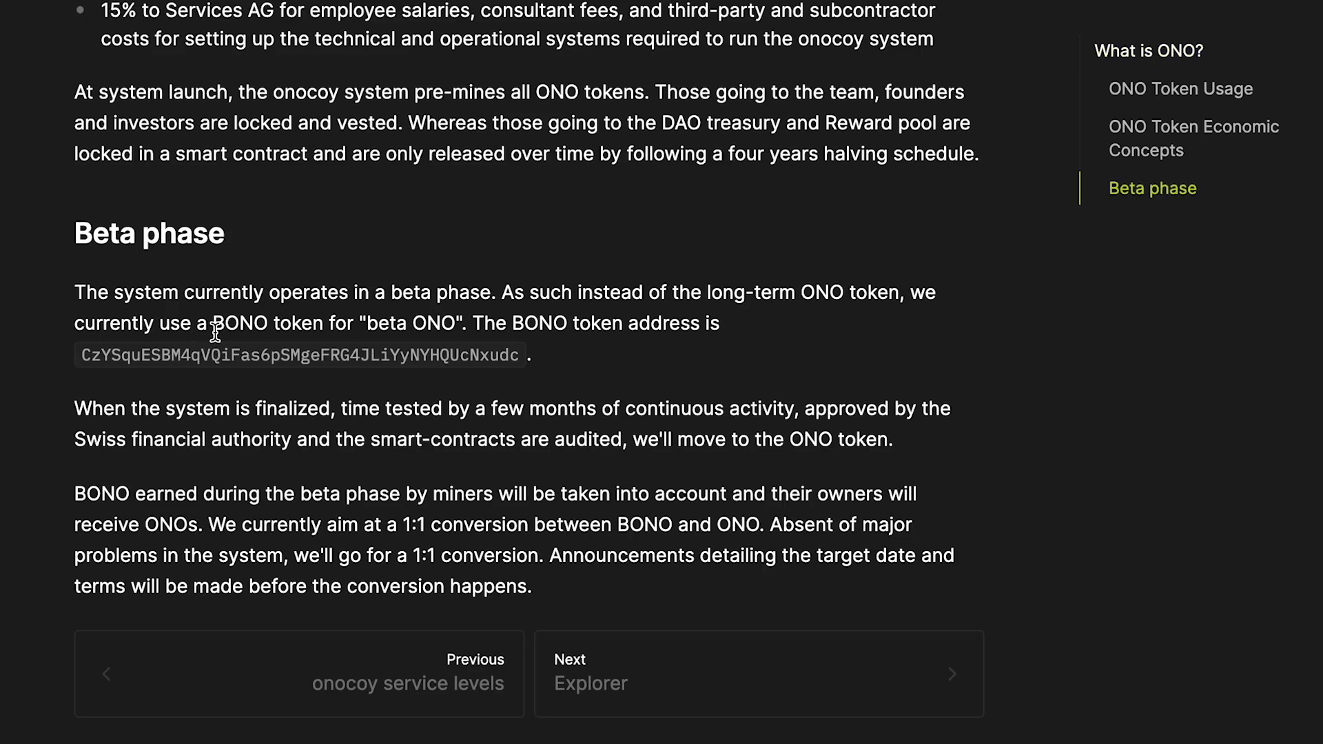
# Highlight the BONO beta token mention and scroll down to the embedded tutorial video
pyautogui.moveTo(211, 323); pyautogui.dragTo(461, 323)
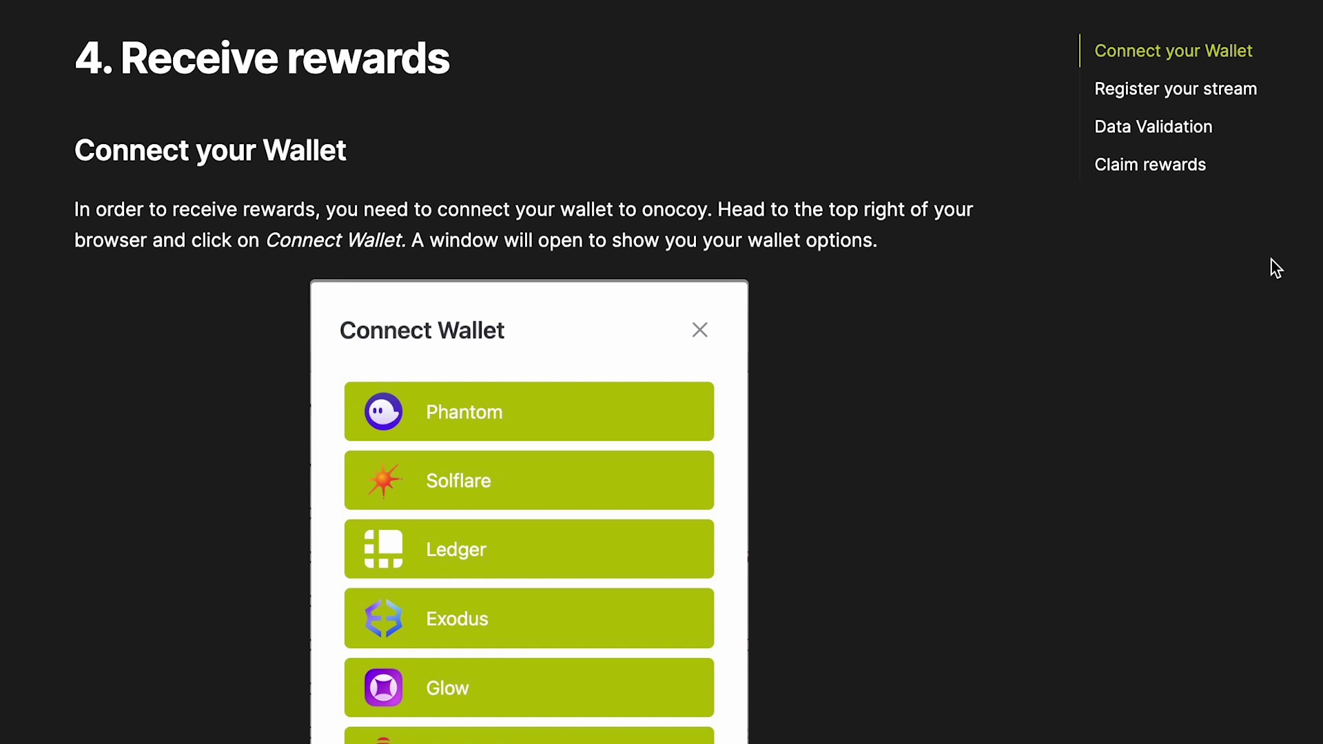
pyautogui.scroll(-10, 1272, 259)
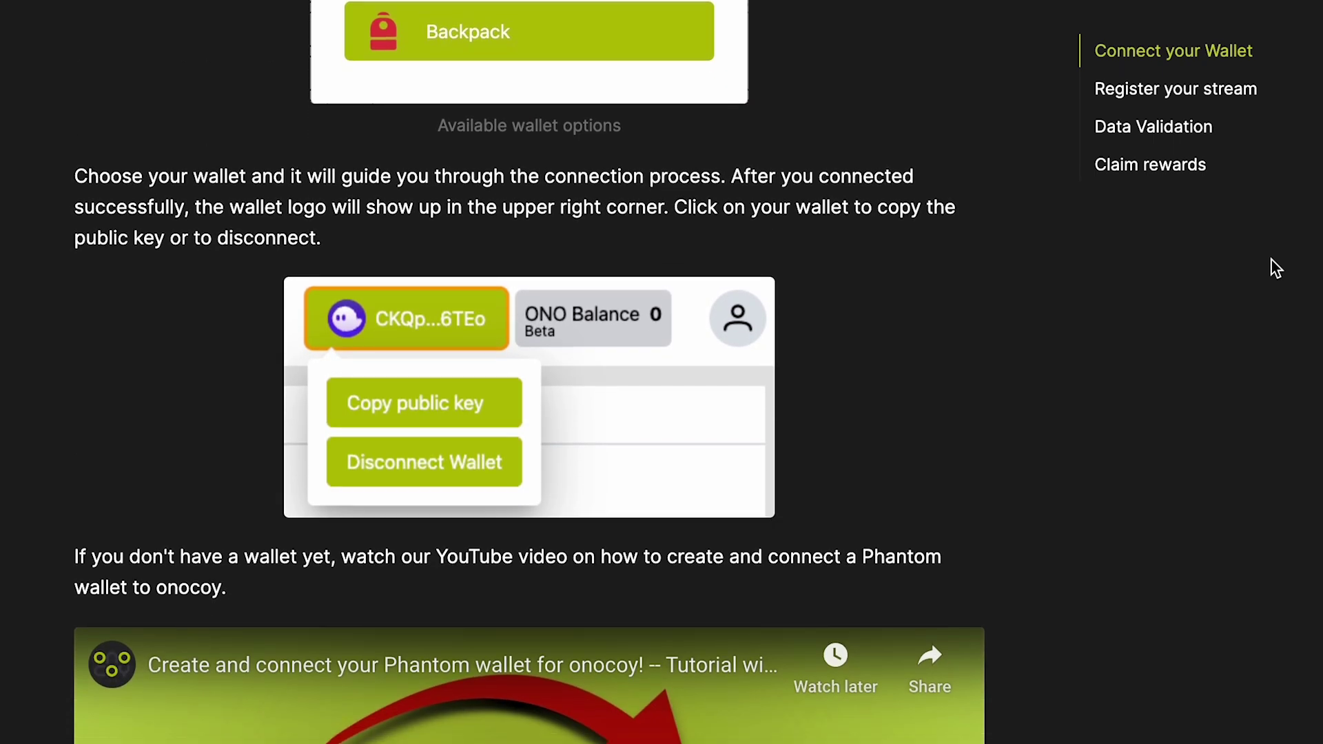
pyautogui.scroll(-6, 1272, 259)
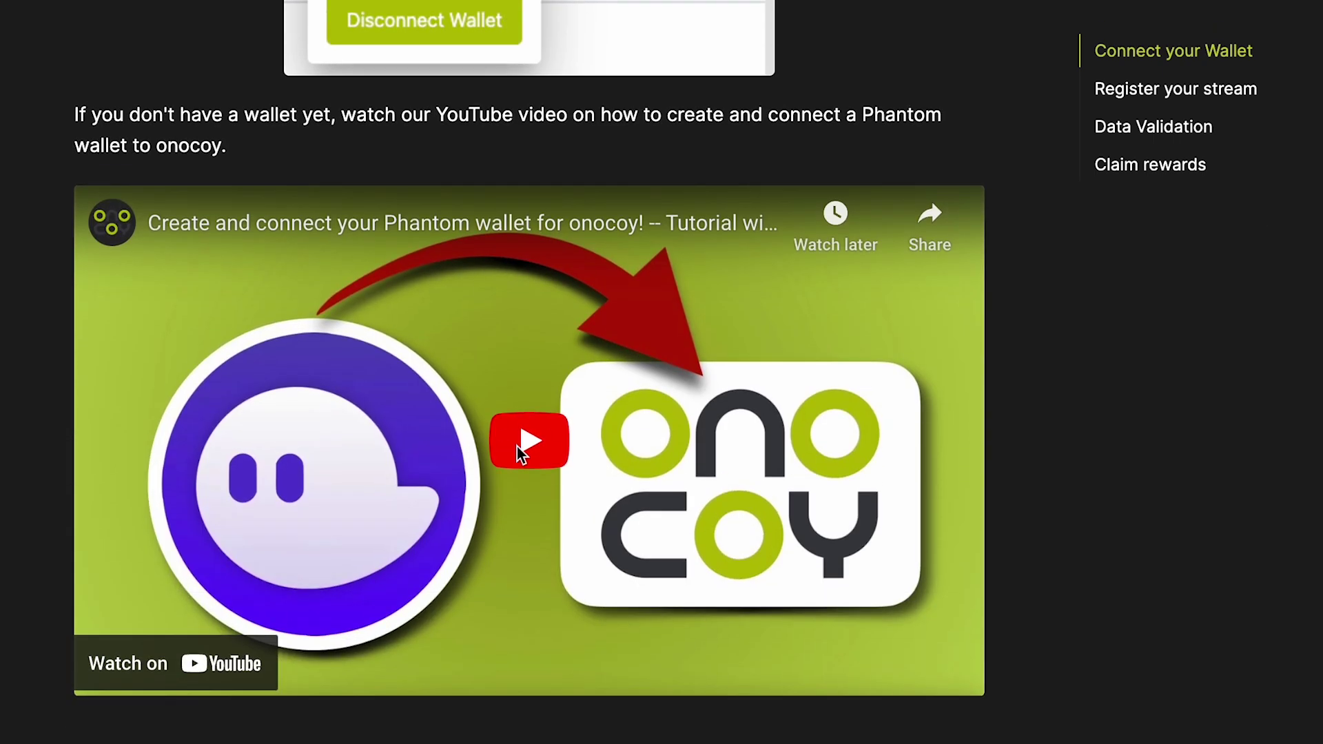
# Play the Phantom wallet tutorial, skip ahead to about 3:24, and pause it at 3:25
pyautogui.click(522, 452)
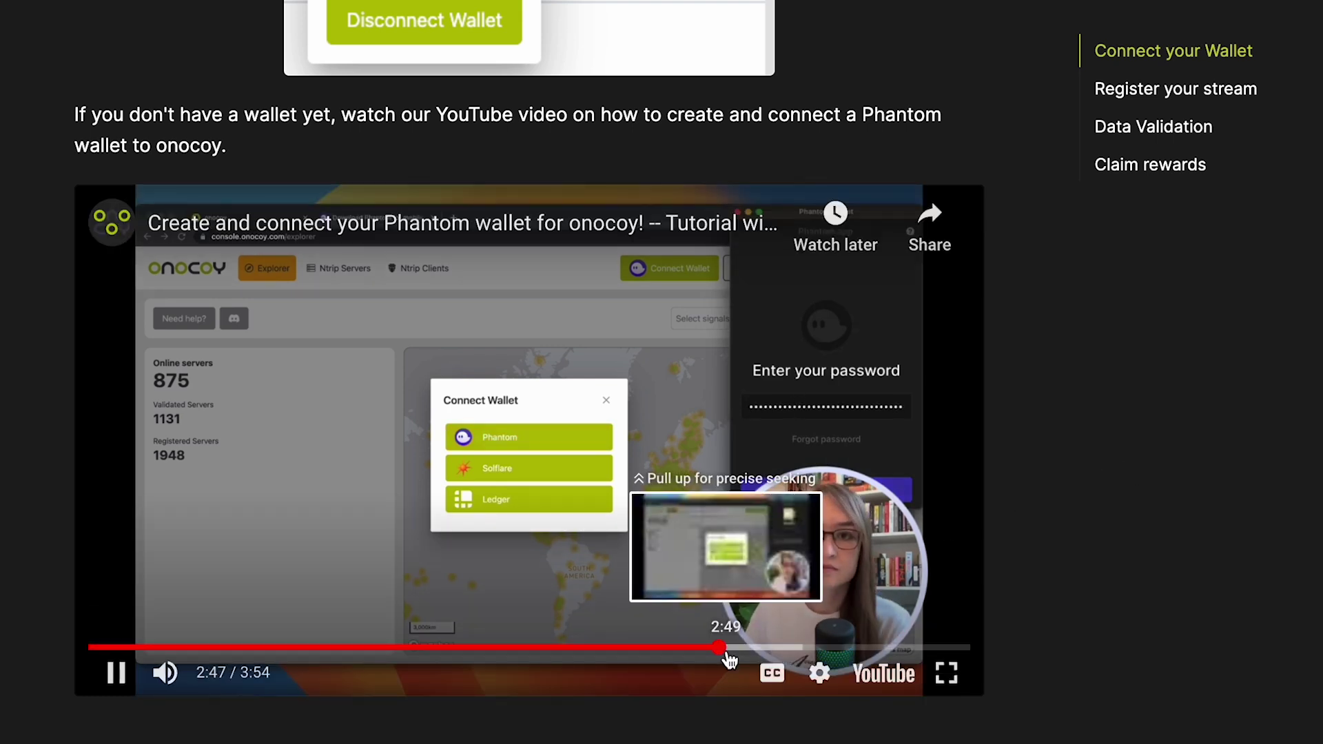
pyautogui.click(762, 648)
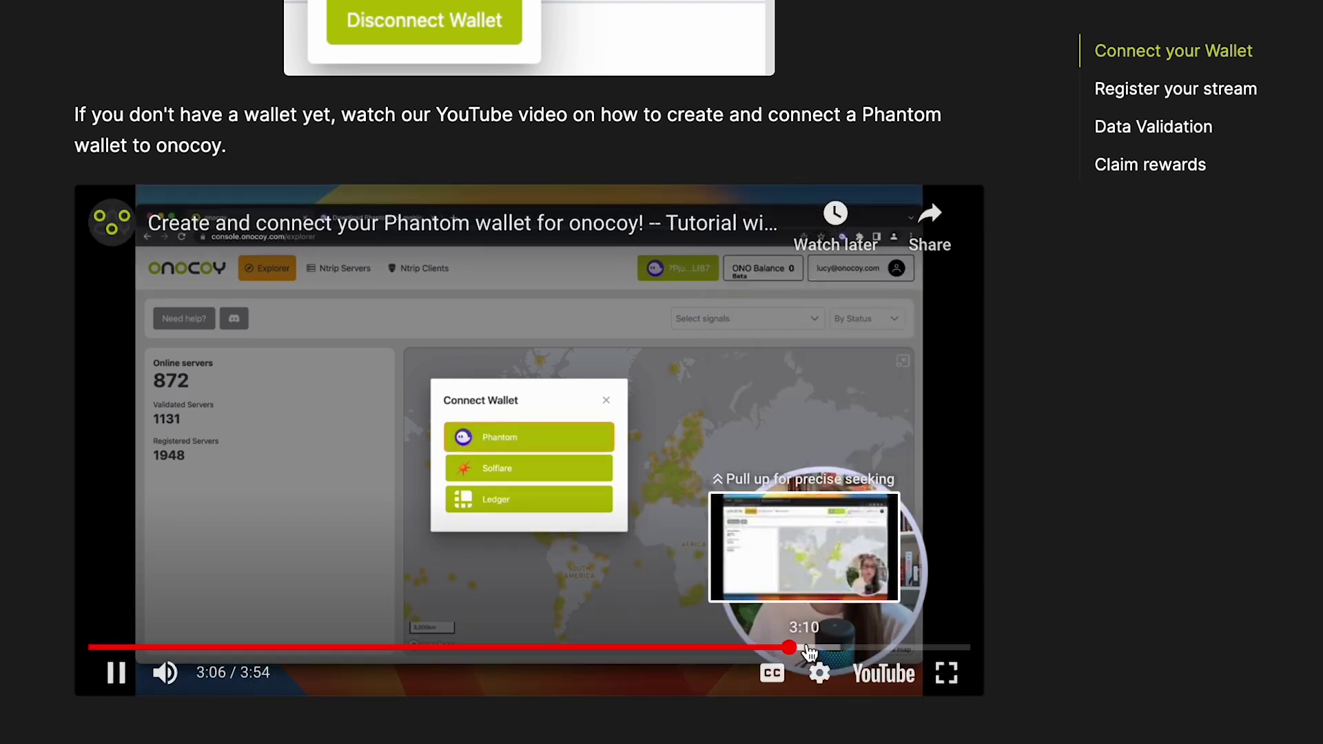
pyautogui.click(813, 649)
pyautogui.click(835, 649)
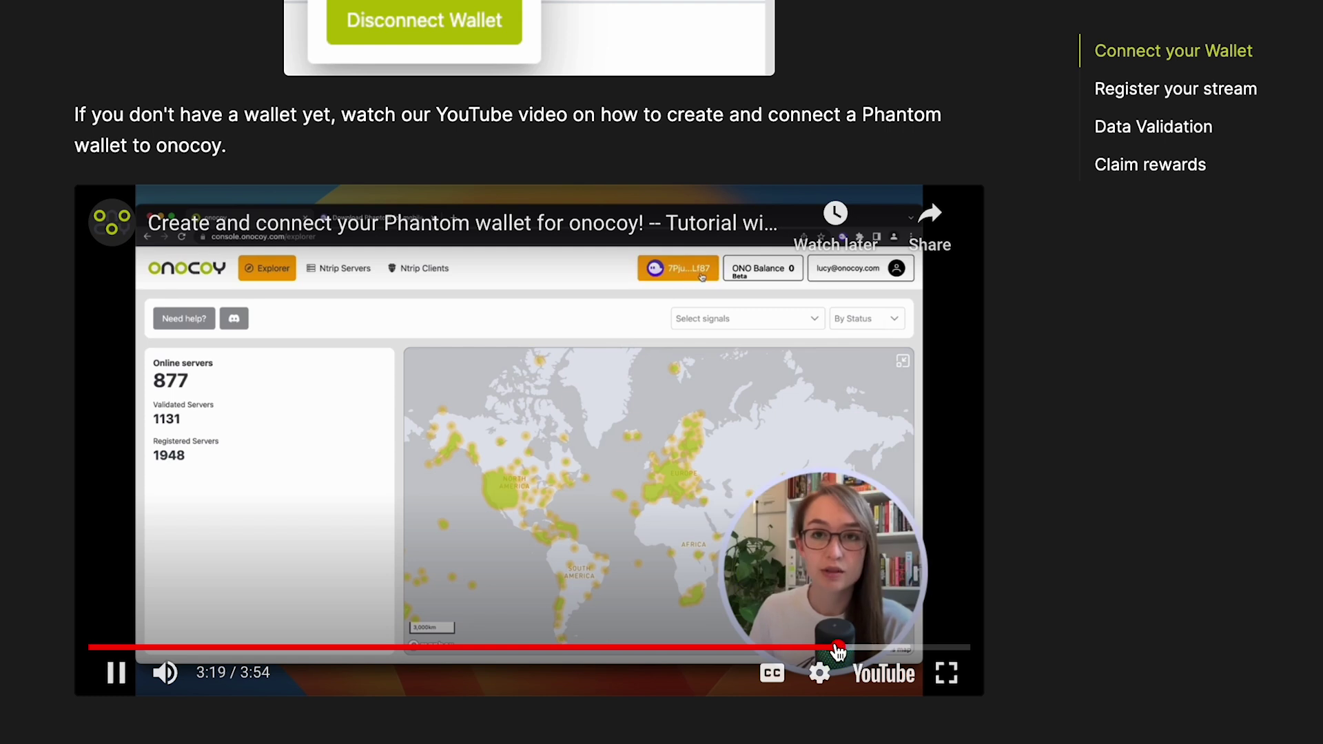
pyautogui.click(856, 648)
pyautogui.click(644, 517)
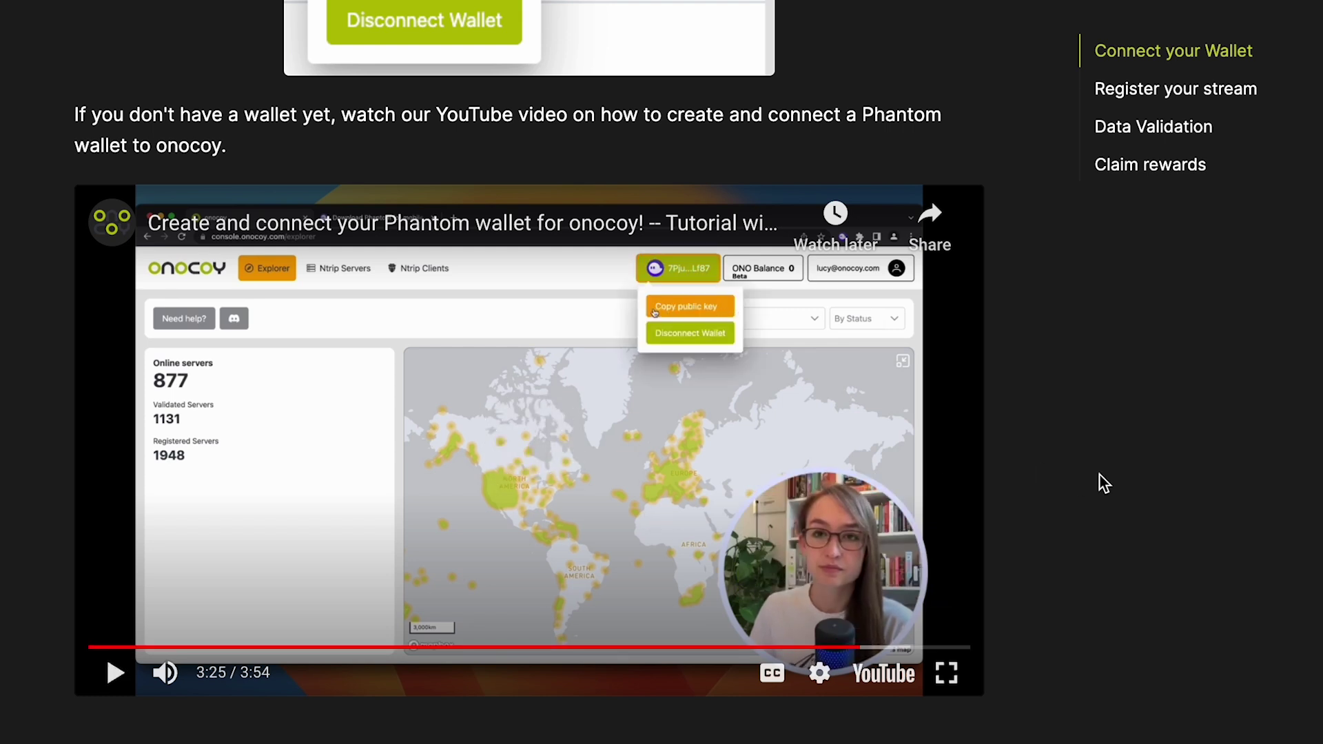
pyautogui.scroll(-10, 1100, 475)
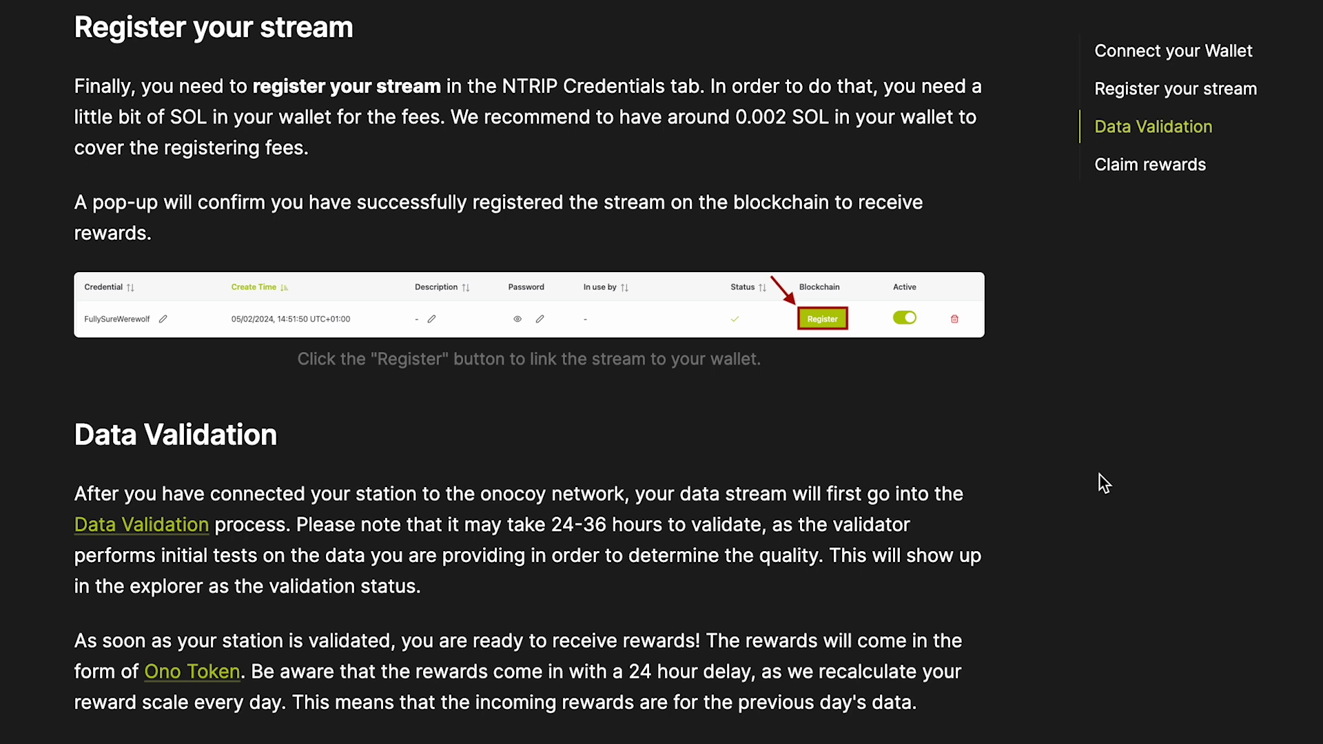
pyautogui.scroll(-5, 1100, 475)
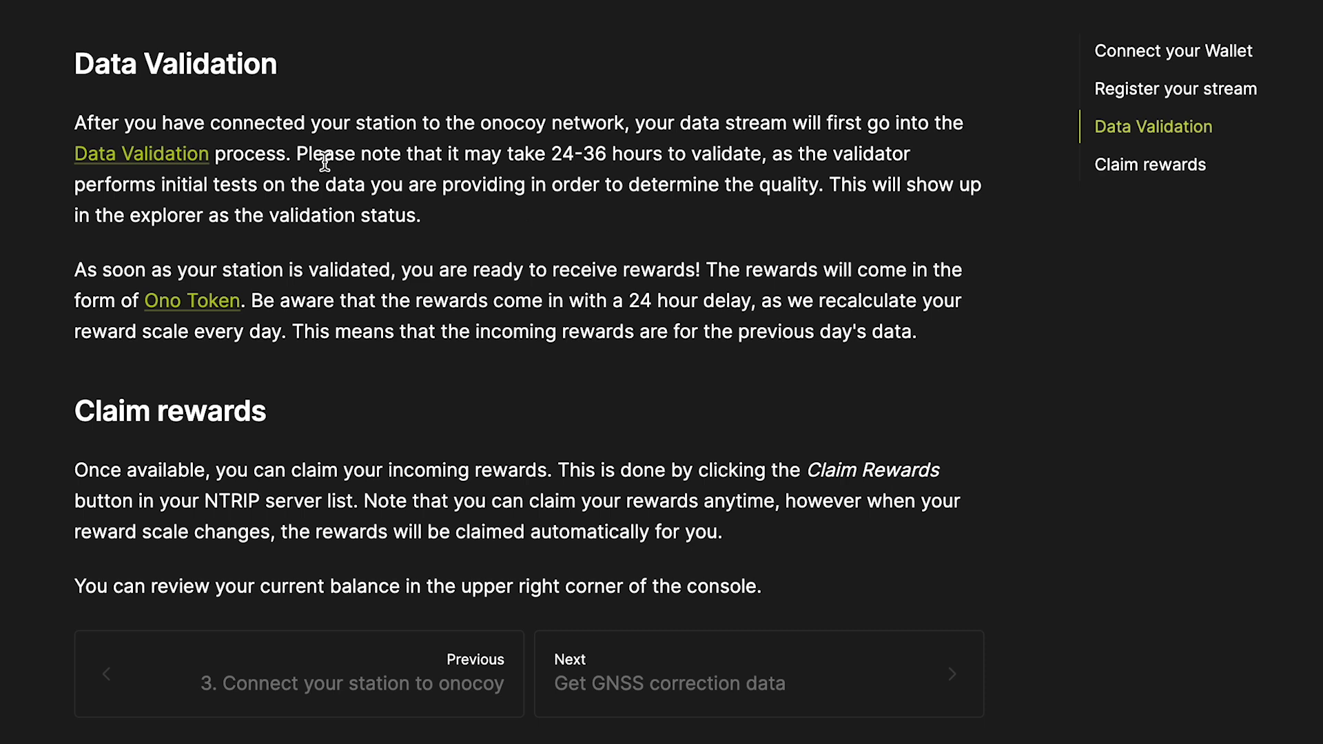
pyautogui.moveTo(297, 156); pyautogui.dragTo(760, 161)
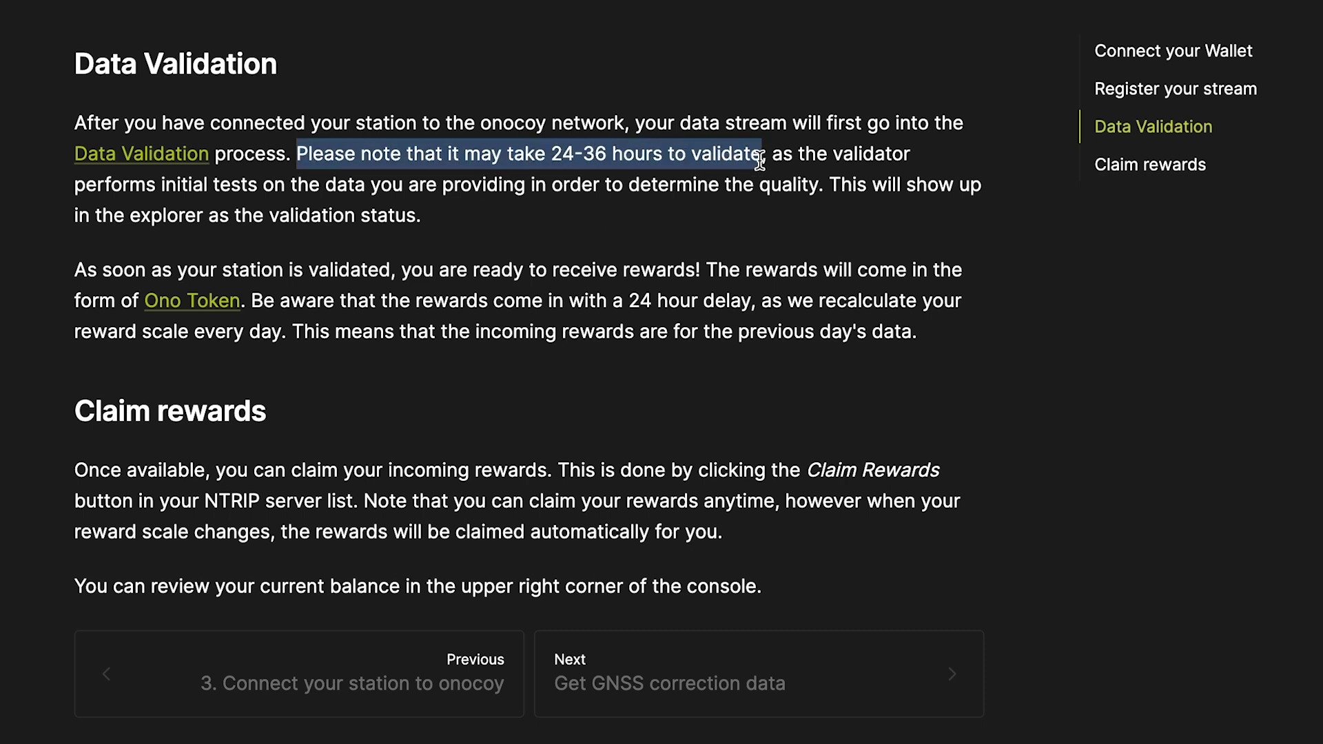
pyautogui.click(1127, 308)
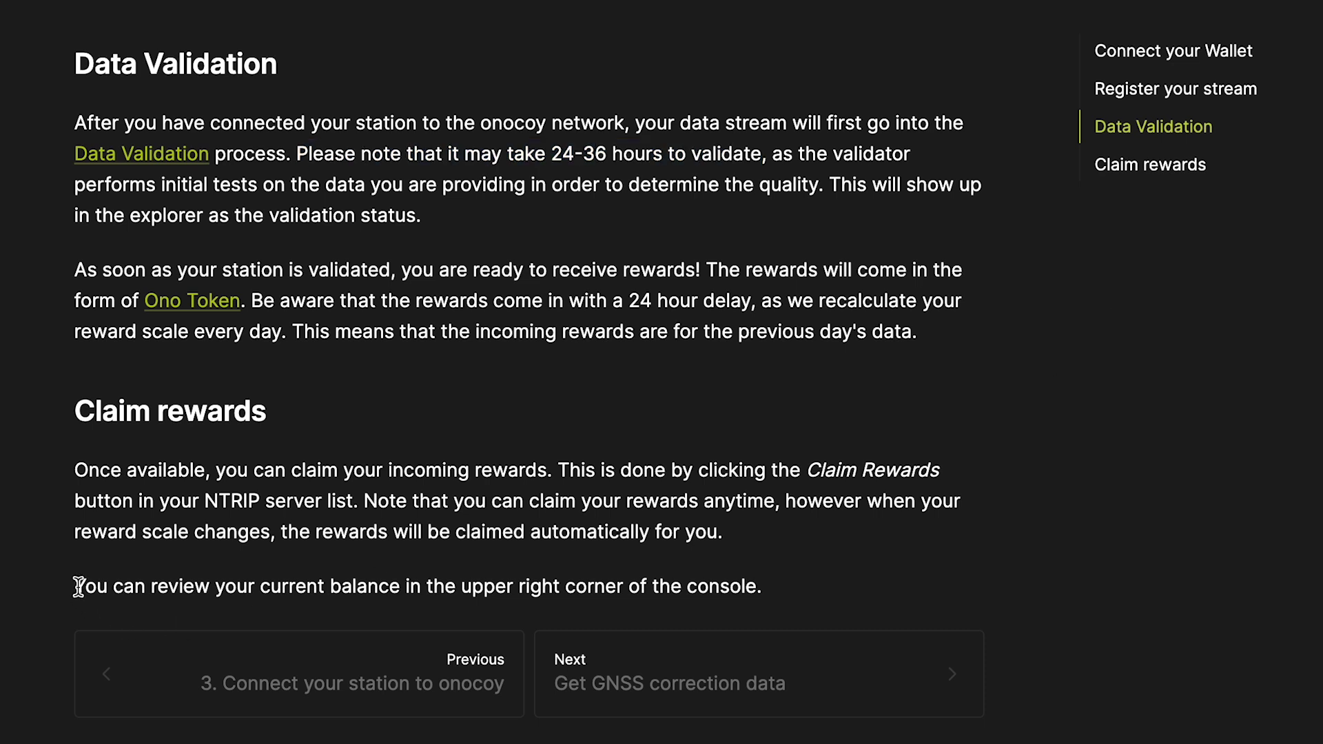
pyautogui.moveTo(76, 587); pyautogui.dragTo(767, 589)
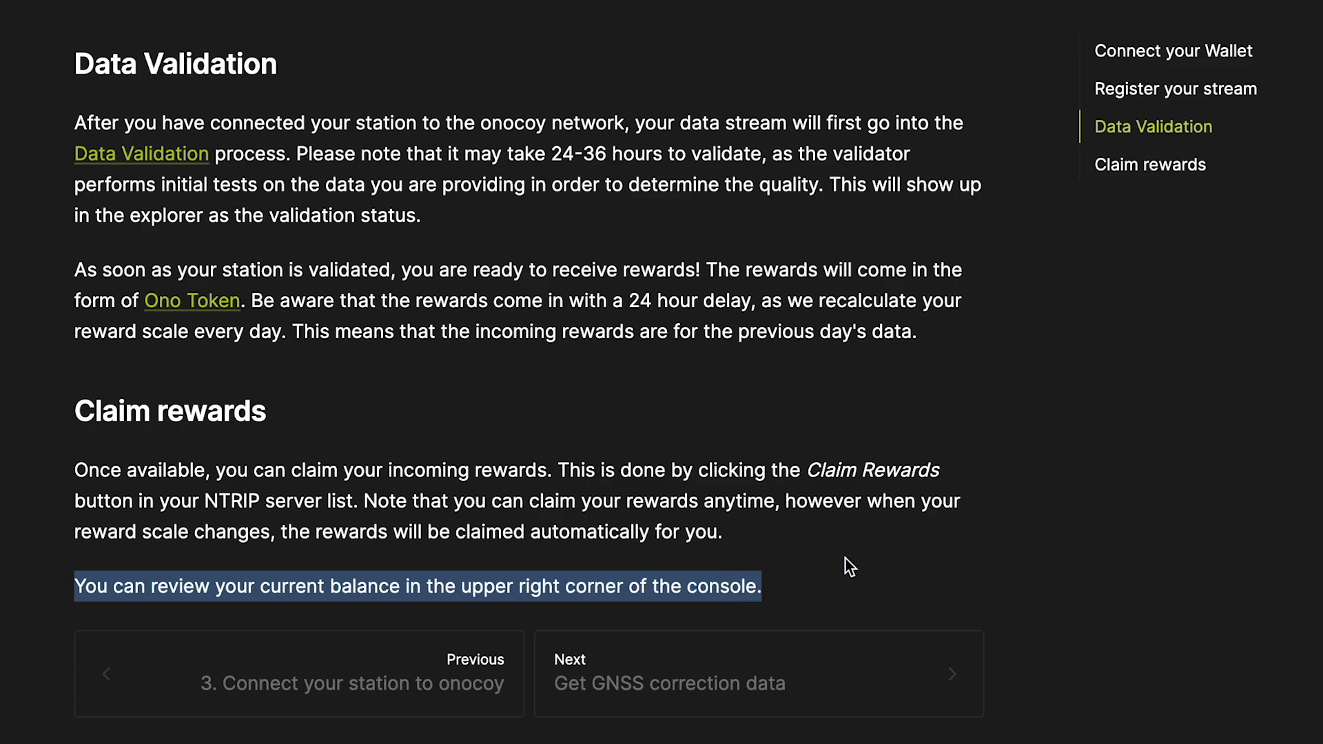